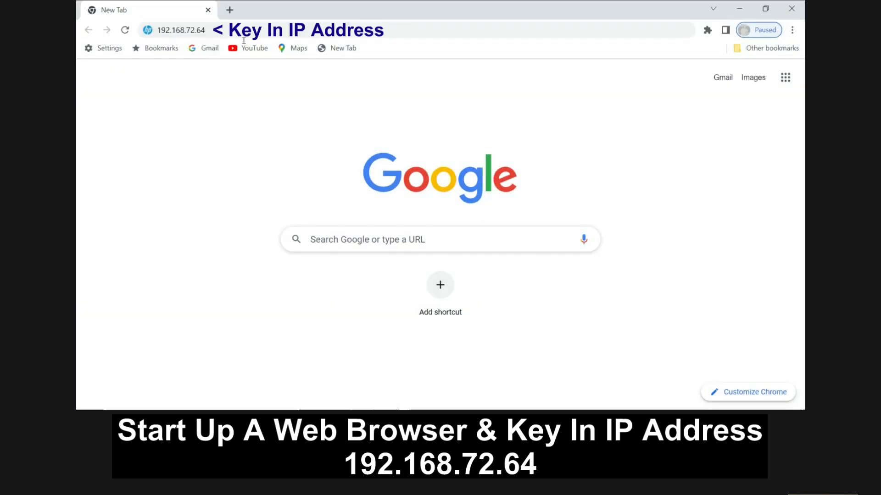
Load the printer's page at 192.168.72.64 and proceed past the certificate privacy warning.
{"action": "left_click", "coordinate": [253, 37]}
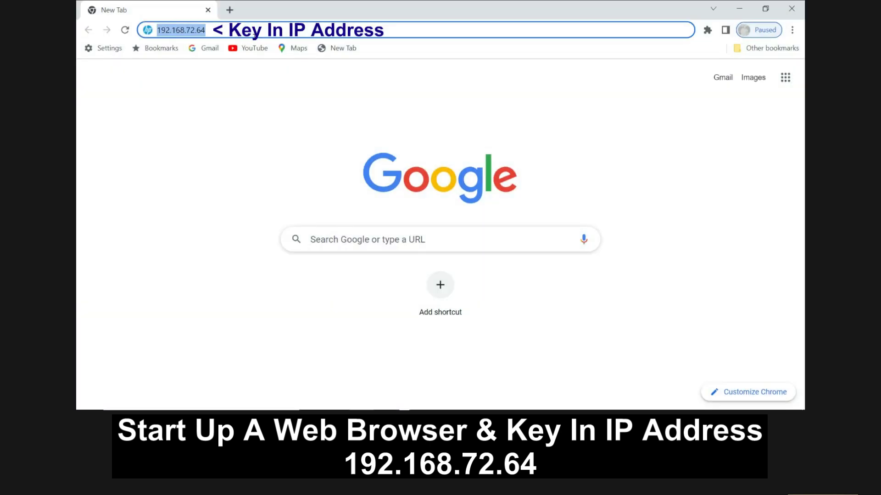
{"action": "key", "text": "Return"}
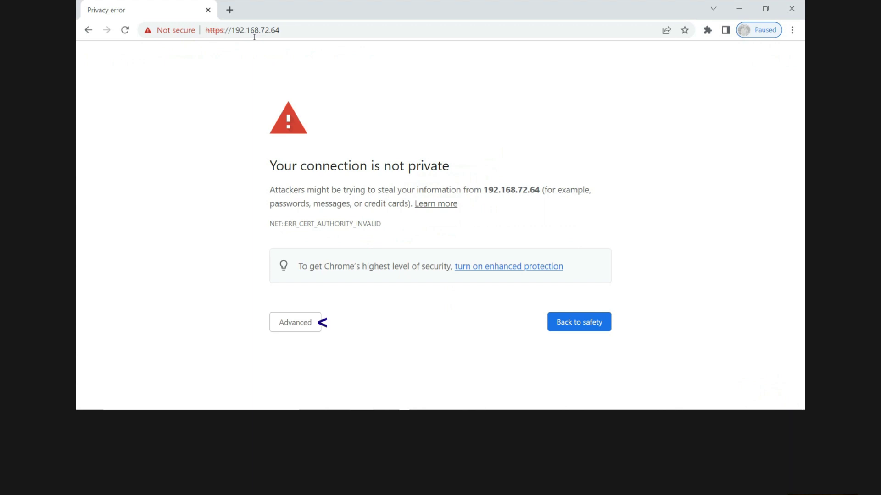
{"action": "left_click", "coordinate": [308, 324]}
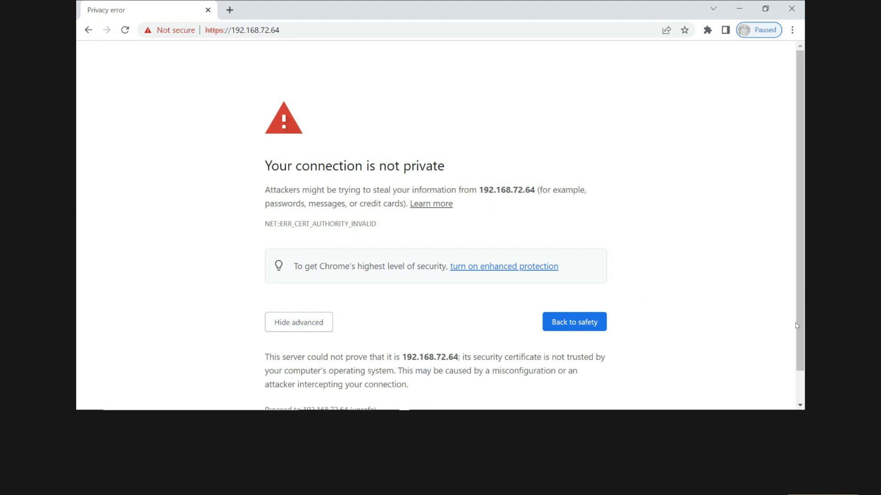
{"action": "left_click", "coordinate": [802, 391]}
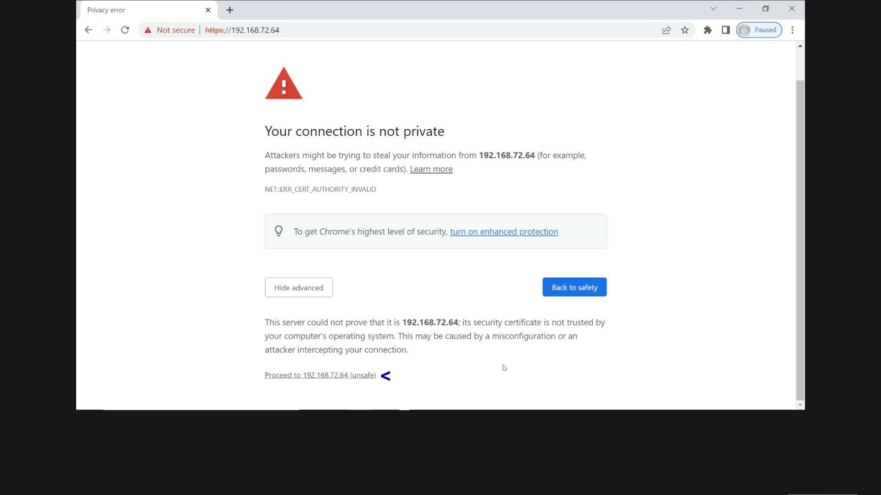
{"action": "left_click", "coordinate": [359, 375]}
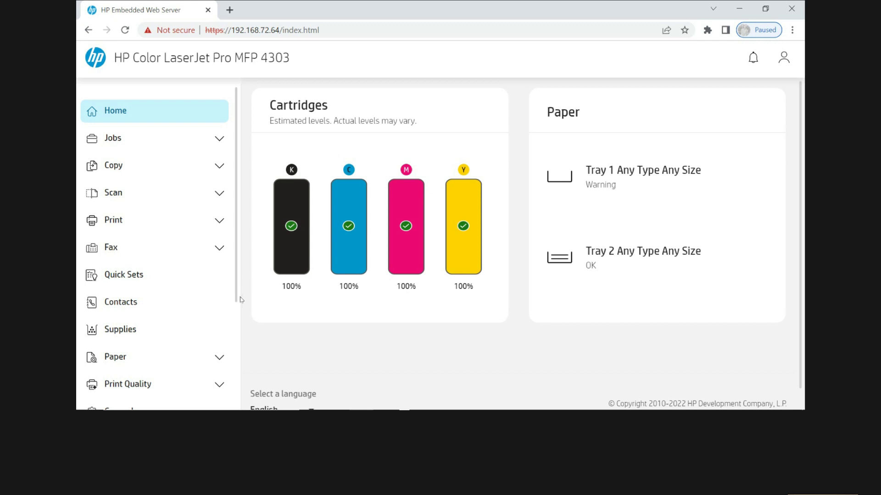
Expand General in the sidebar and open Email Servers, bringing up the PIN login.
{"action": "scroll", "coordinate": [241, 300], "scroll_direction": "down", "scroll_amount": 3}
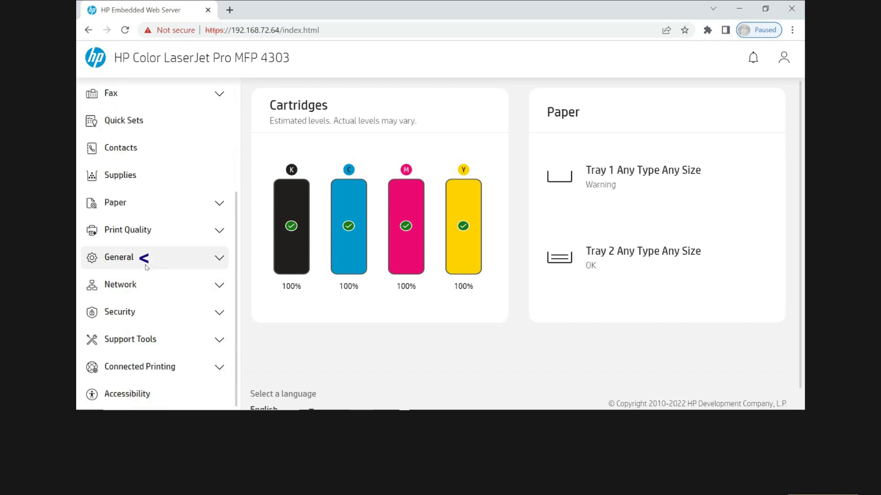
{"action": "left_click", "coordinate": [145, 264]}
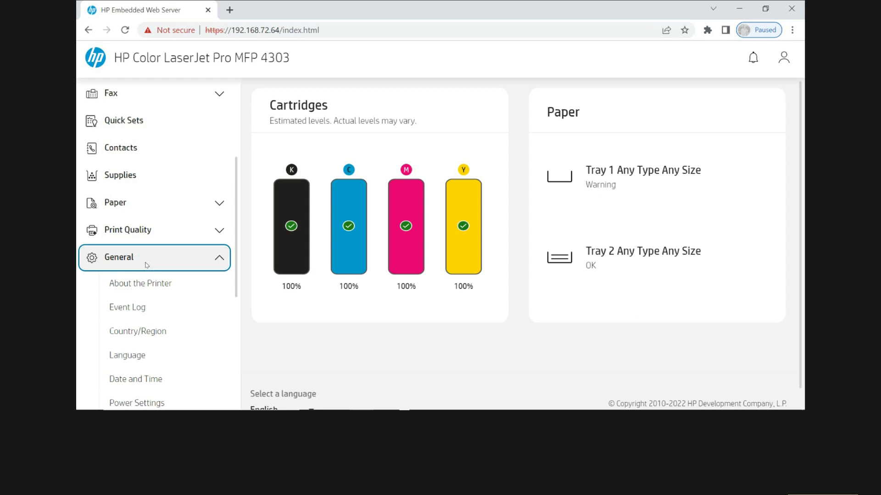
{"action": "left_click", "coordinate": [237, 318]}
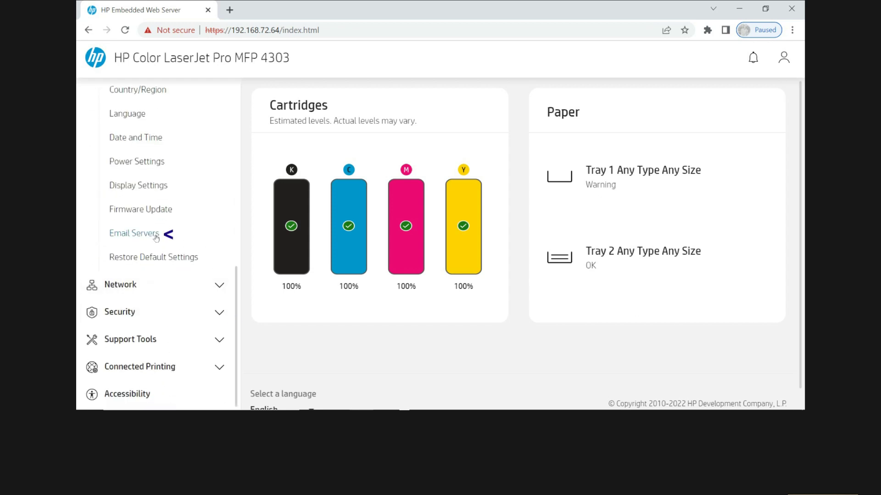
{"action": "left_click", "coordinate": [156, 235]}
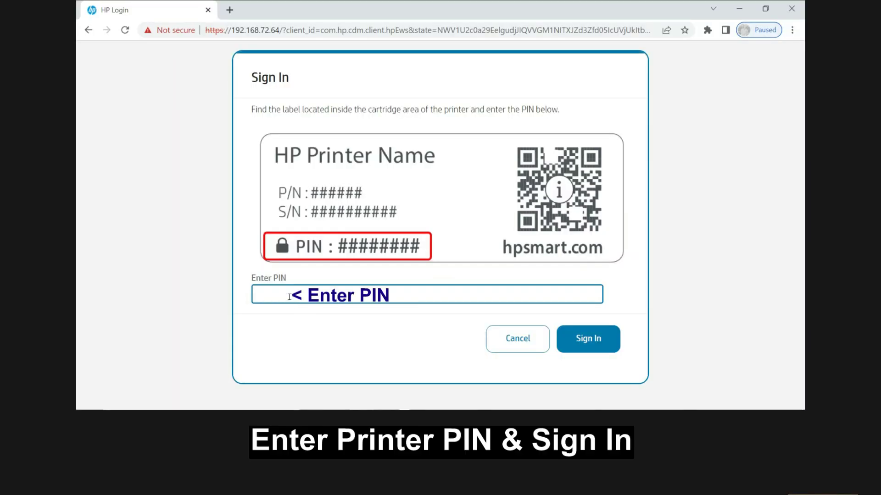
Sign in to the Embedded Web Server with the printer PIN.
{"action": "type", "text": "•••"}
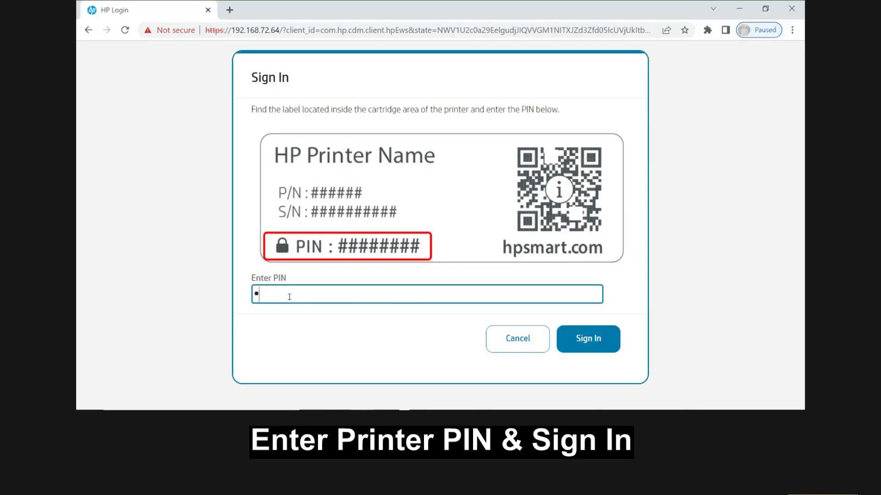
{"action": "type", "text": "•••••"}
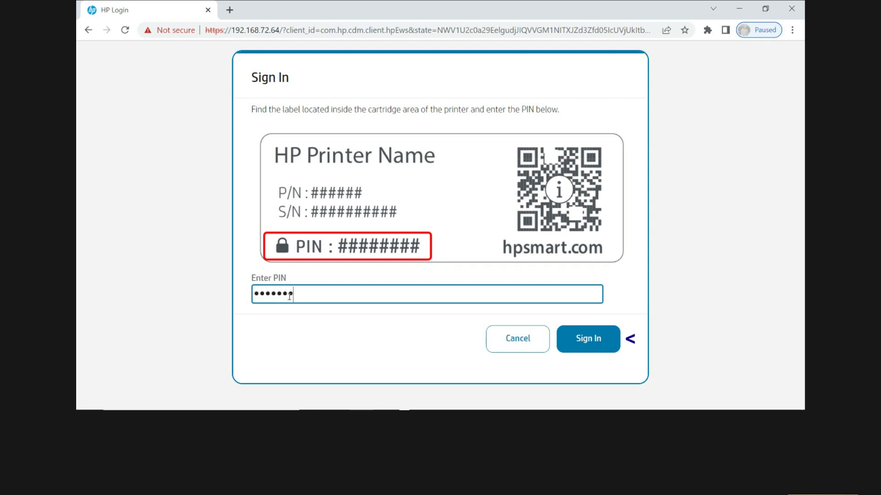
{"action": "left_click", "coordinate": [614, 344]}
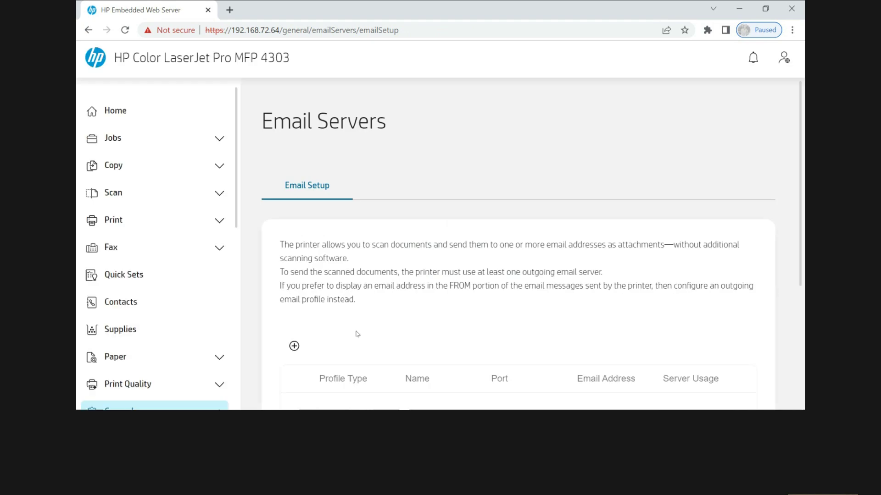
Add a new email server profile with display name 'Scan to Gmail'.
{"action": "left_click", "coordinate": [295, 347]}
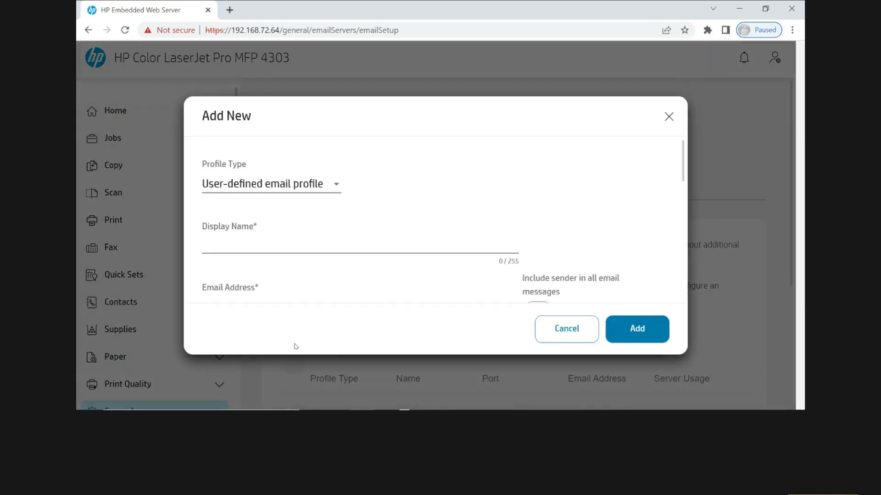
{"action": "left_click", "coordinate": [262, 250]}
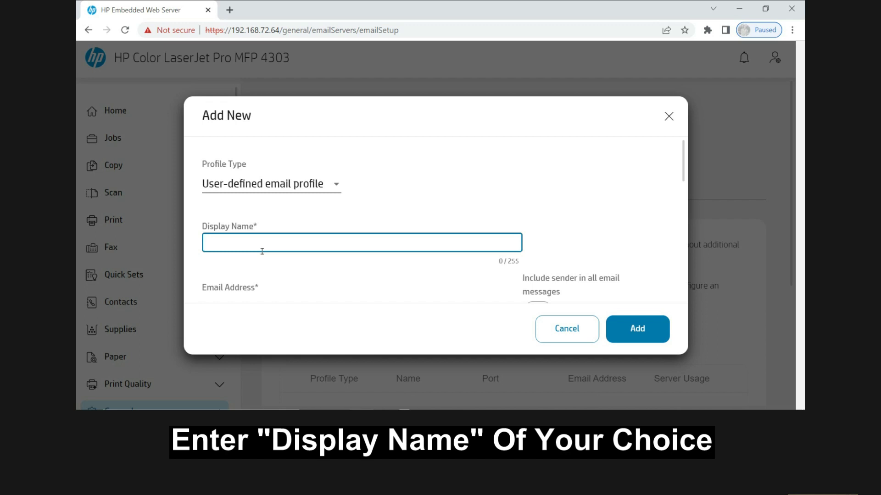
{"action": "type", "text": "Scan t"}
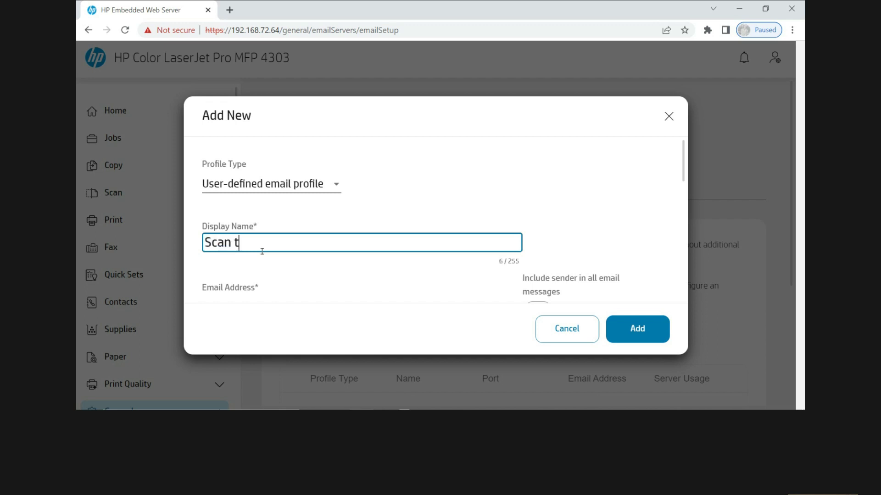
{"action": "type", "text": "o Gmail"}
{"action": "left_click", "coordinate": [253, 321]}
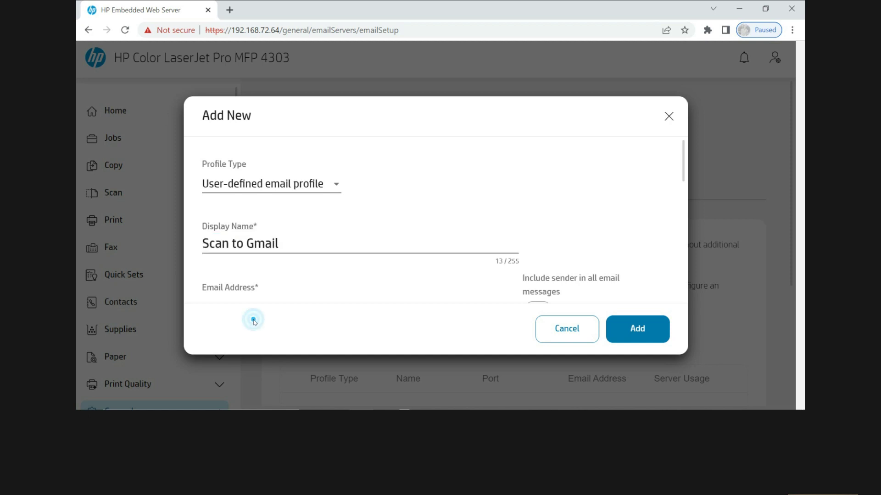
{"action": "left_click", "coordinate": [260, 292]}
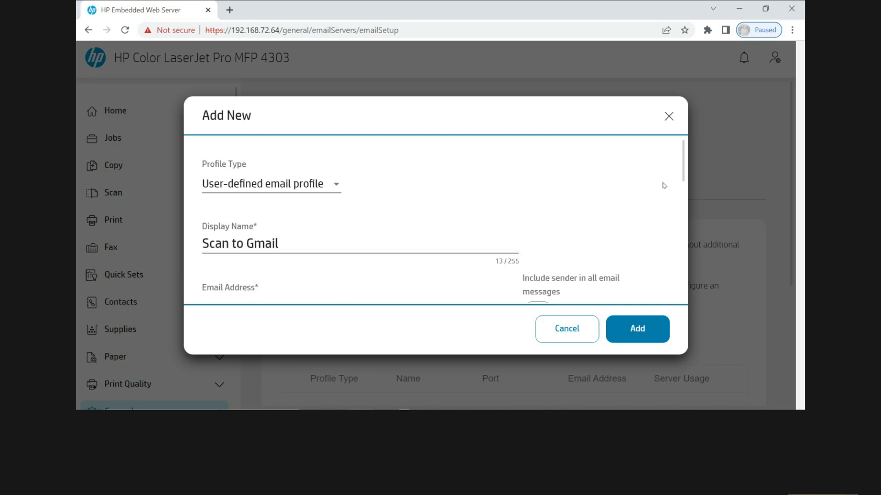
Enter the Gmail sender address, SMTP server smtp.gmail.com and port 465 (Legacy Secure).
{"action": "left_click", "coordinate": [683, 190]}
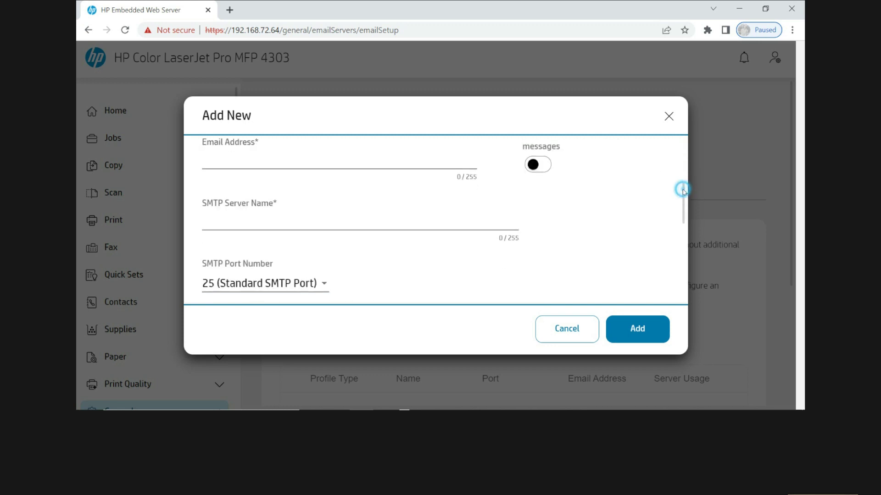
{"action": "left_click", "coordinate": [266, 159]}
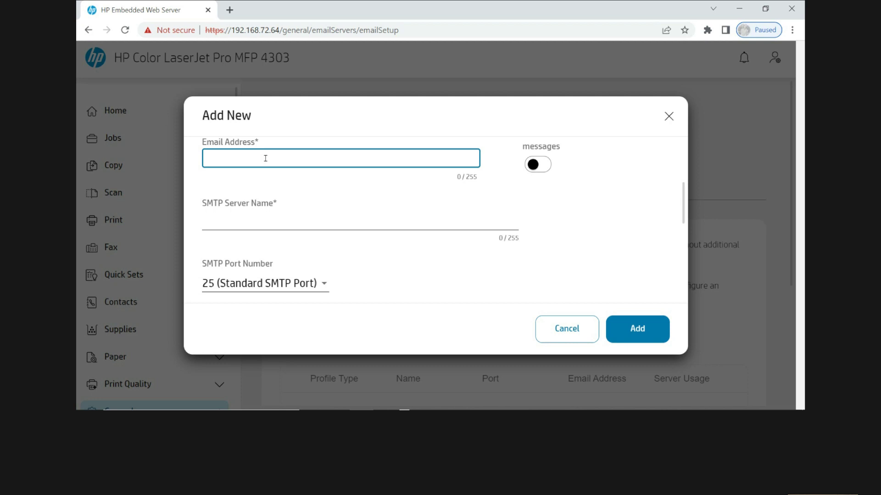
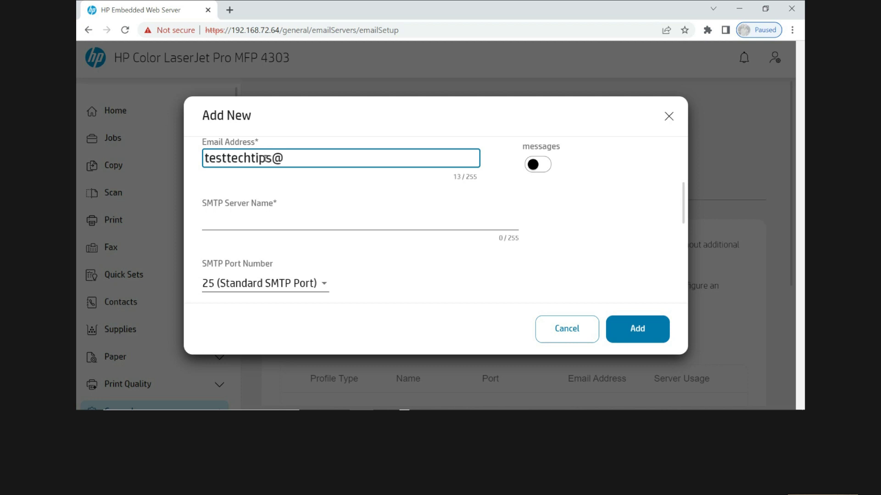
{"action": "left_click", "coordinate": [243, 223]}
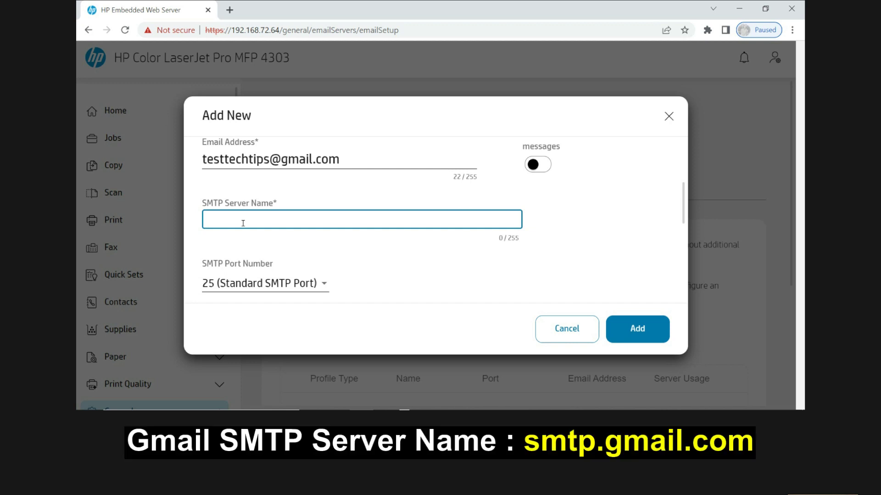
{"action": "type", "text": "smtp.gmail.com"}
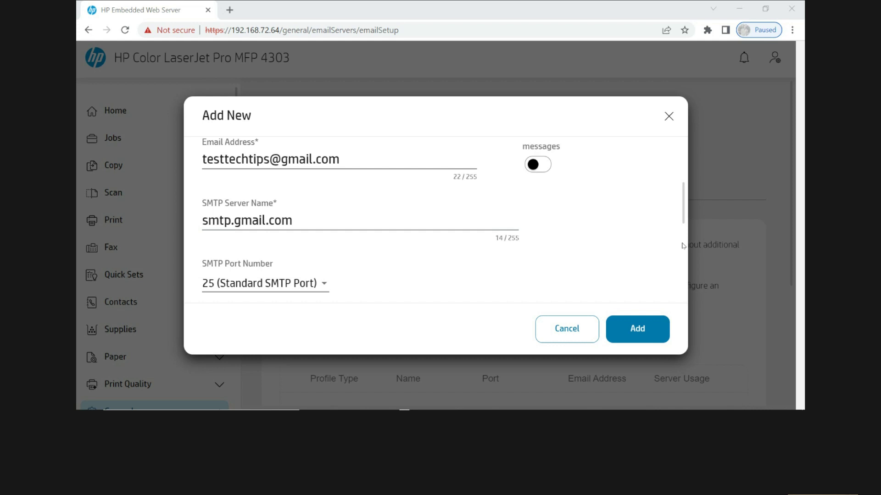
{"action": "left_click", "coordinate": [324, 286]}
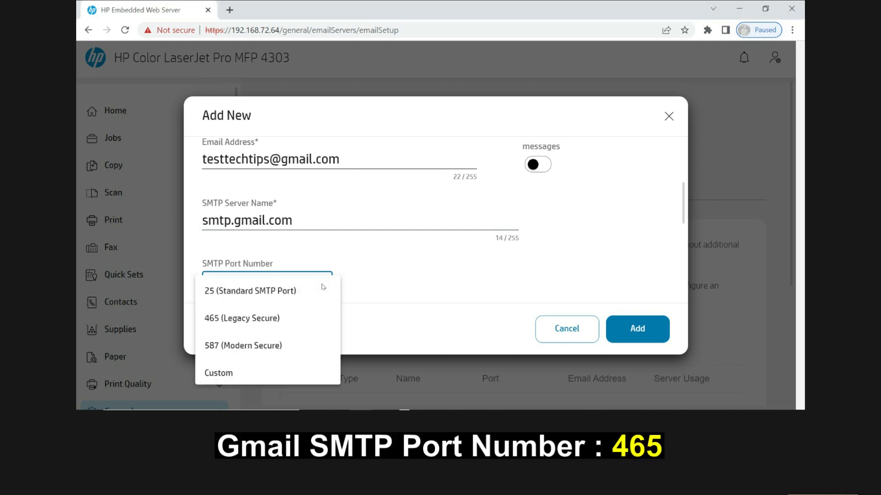
{"action": "left_click", "coordinate": [273, 320]}
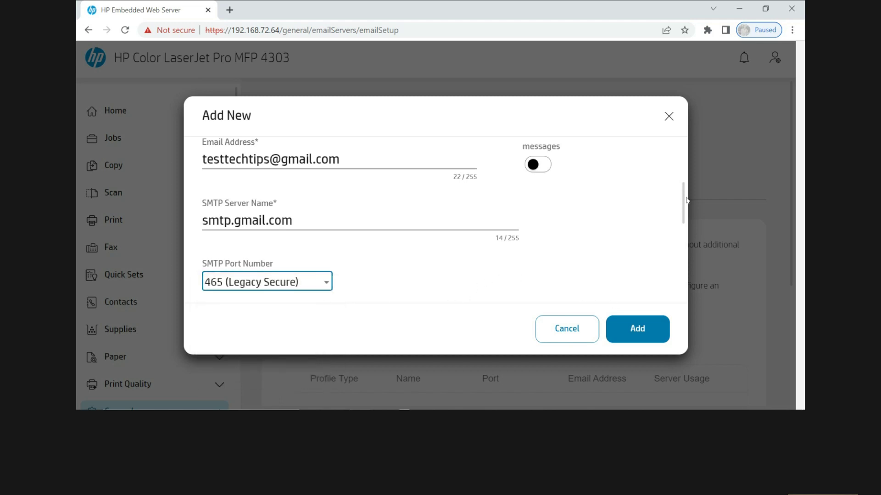
Enable always using a secure SSL/TLS connection for the mail server.
{"action": "scroll", "coordinate": [686, 200], "scroll_direction": "down", "scroll_amount": 3}
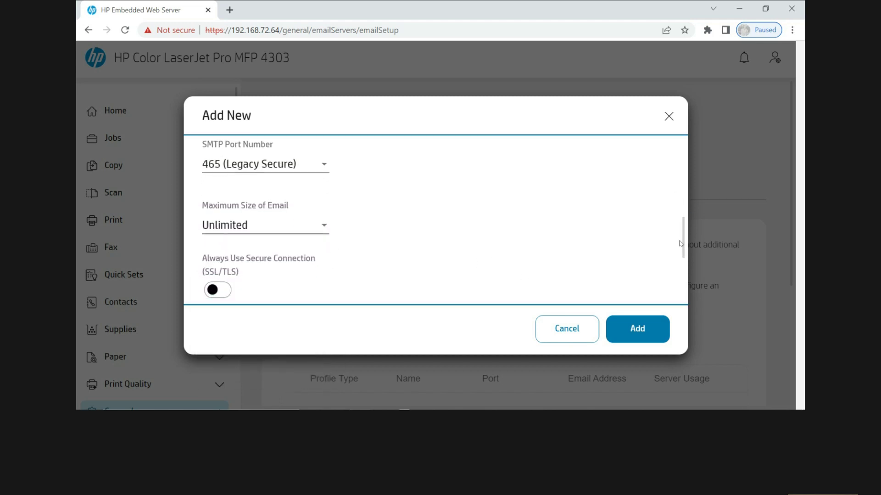
{"action": "scroll", "coordinate": [681, 244], "scroll_direction": "down", "scroll_amount": 1}
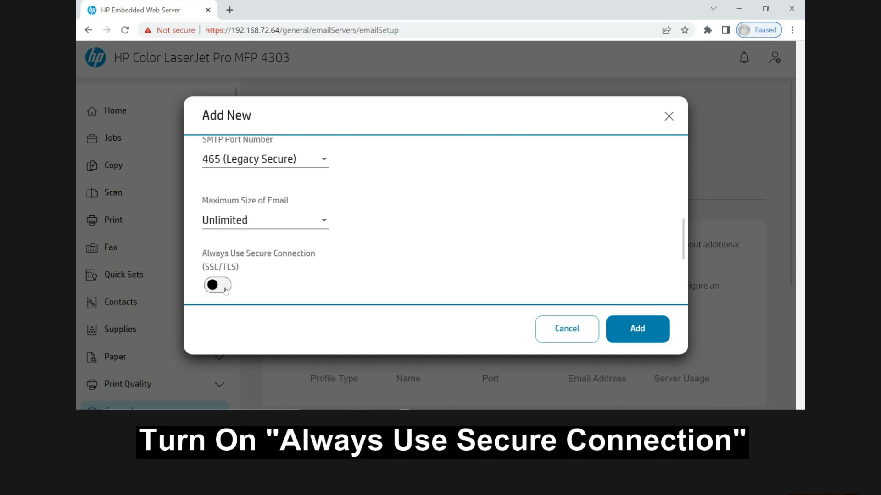
{"action": "left_click", "coordinate": [225, 289]}
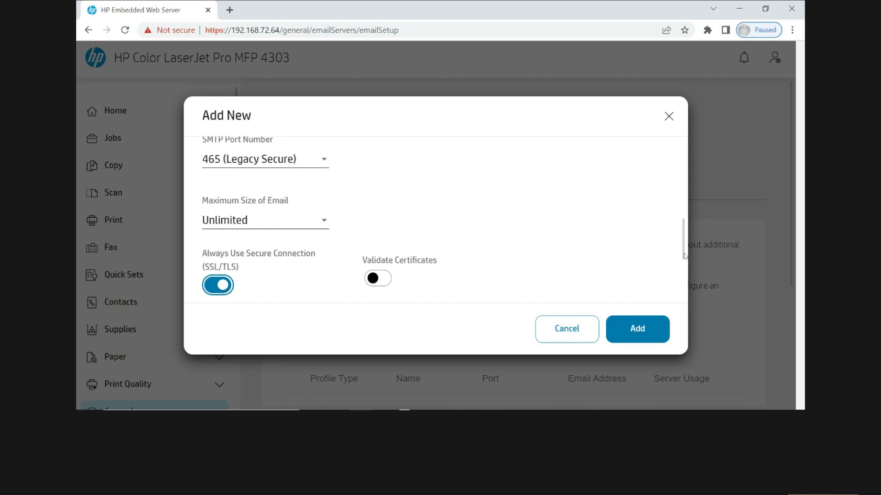
Set Server Authentication to 'Server requires authentication' and enter the Gmail address as User Name.
{"action": "left_click_drag", "start_coordinate": [685, 255], "coordinate": [683, 275]}
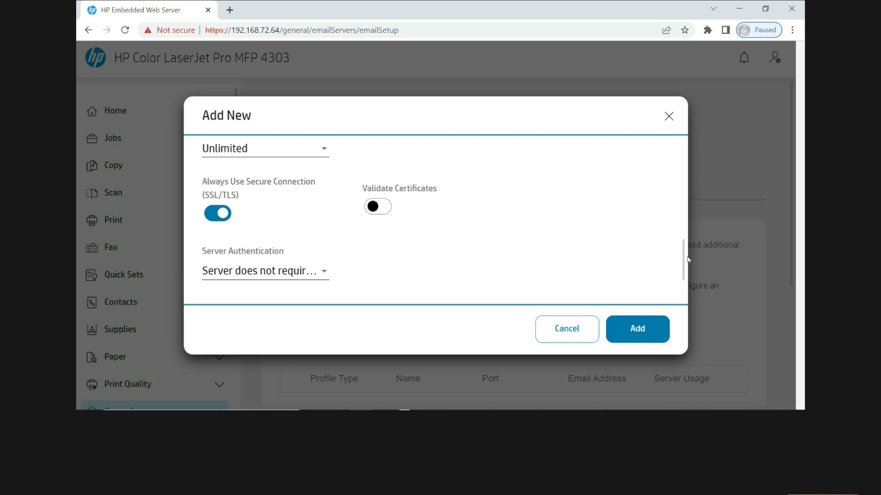
{"action": "left_click_drag", "start_coordinate": [683, 257], "coordinate": [681, 288]}
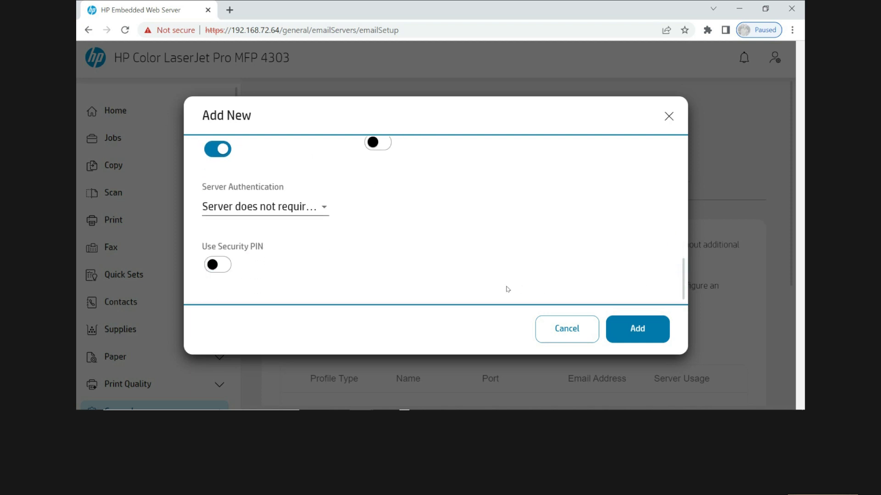
{"action": "left_click", "coordinate": [328, 216]}
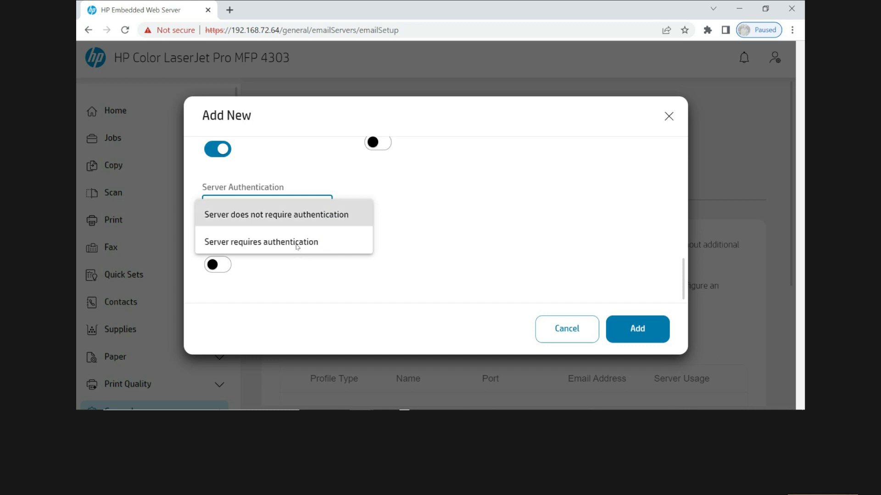
{"action": "left_click", "coordinate": [297, 244]}
{"action": "left_click", "coordinate": [248, 272]}
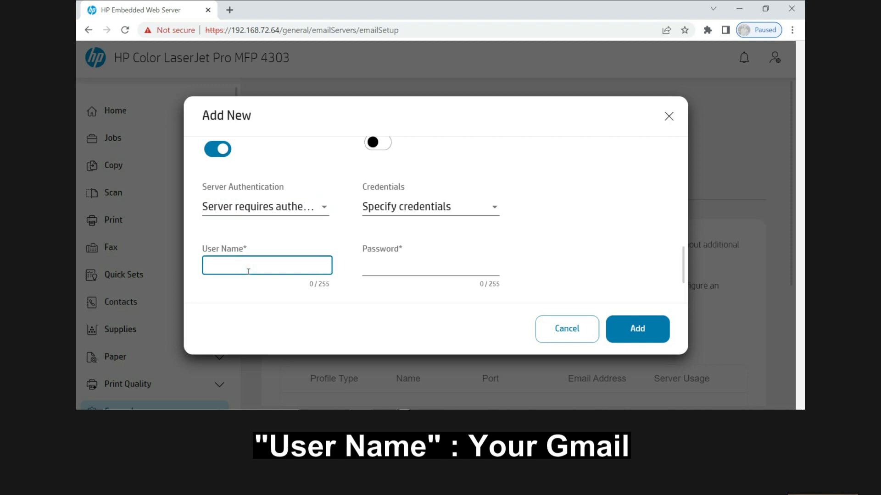
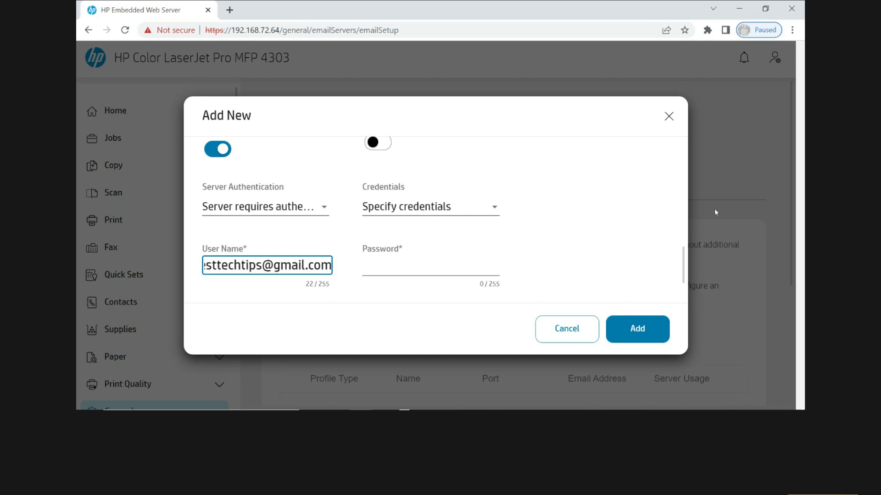
In a new tab, sign in to Gmail with the account e-mail and password and open the account menu.
{"action": "left_click", "coordinate": [230, 10]}
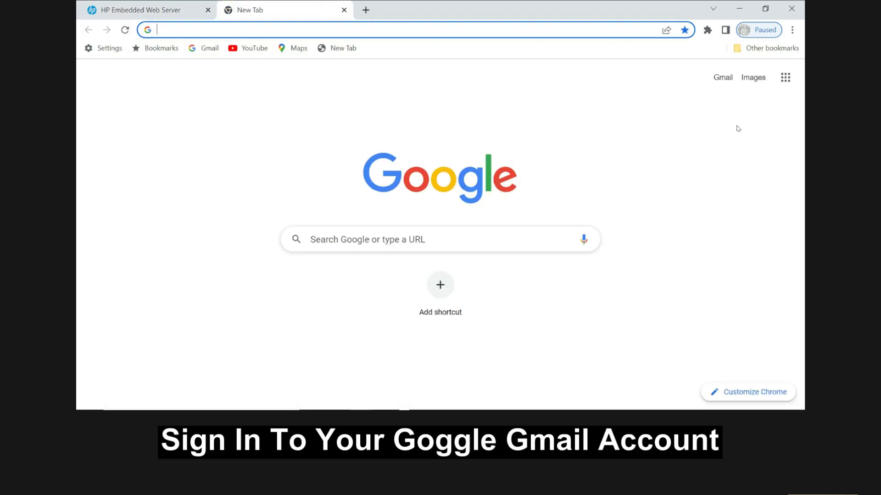
{"action": "left_click", "coordinate": [722, 78]}
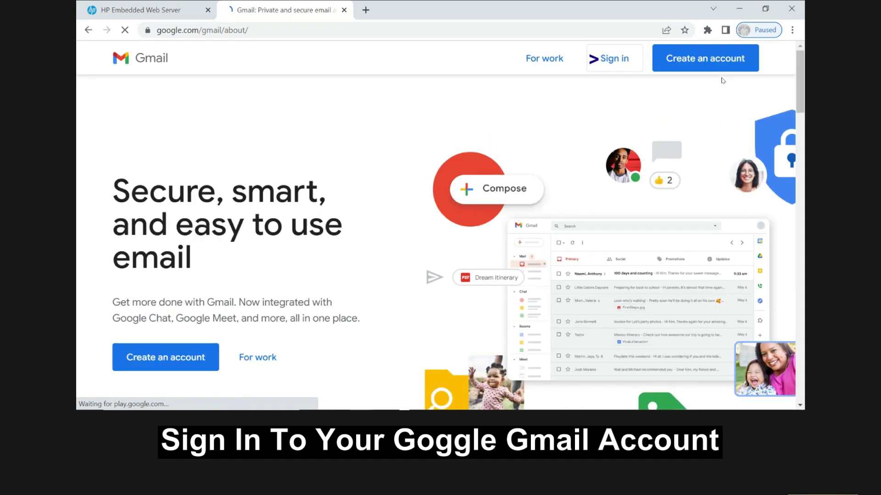
{"action": "left_click", "coordinate": [619, 67]}
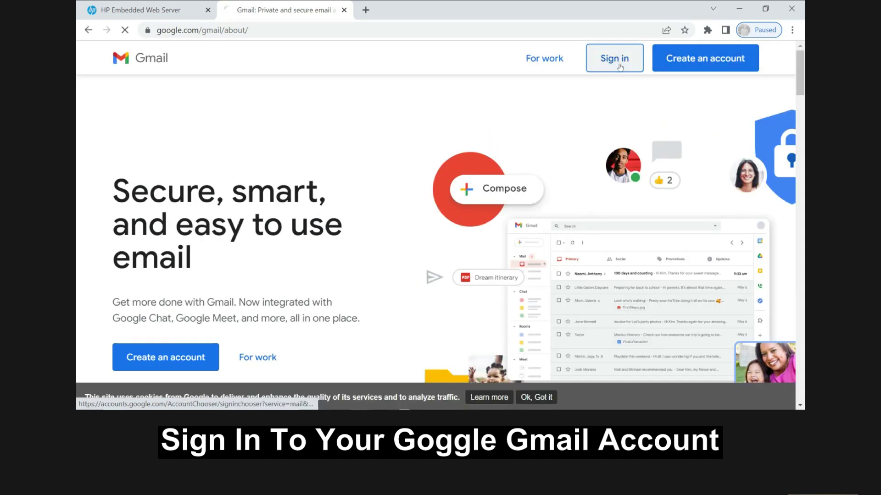
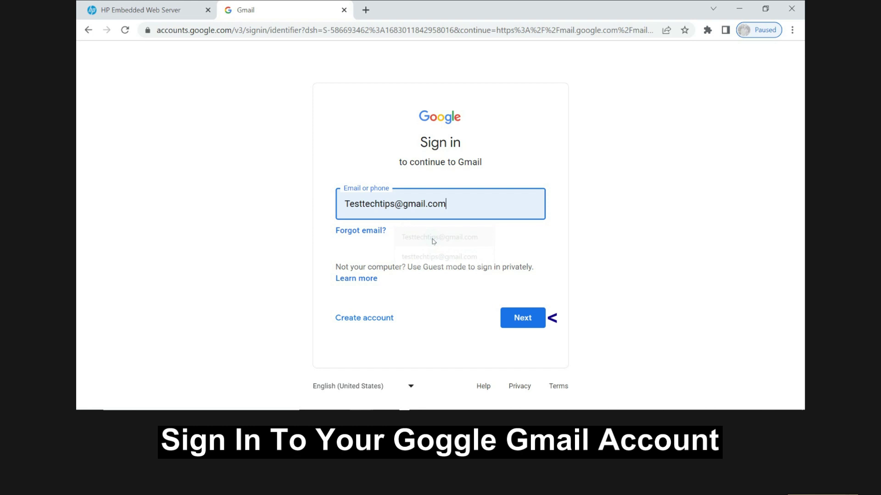
{"action": "left_click", "coordinate": [524, 319]}
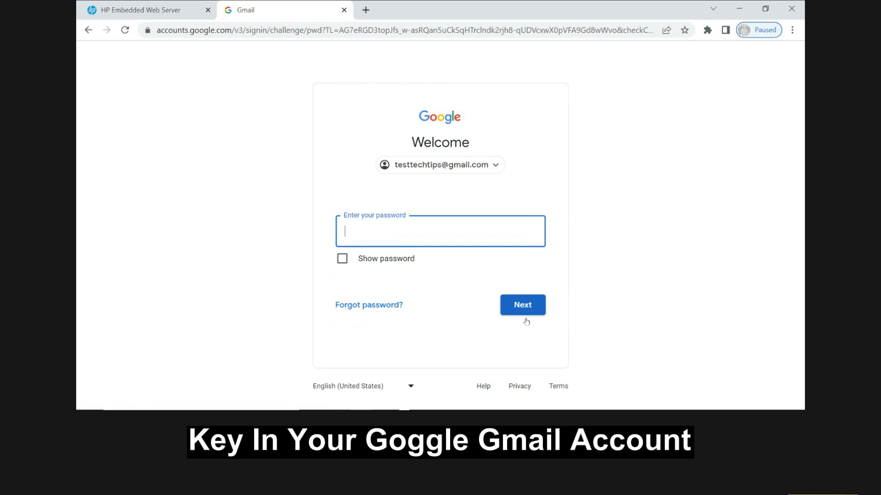
{"action": "type", "text": "*********"}
{"action": "left_click", "coordinate": [528, 310]}
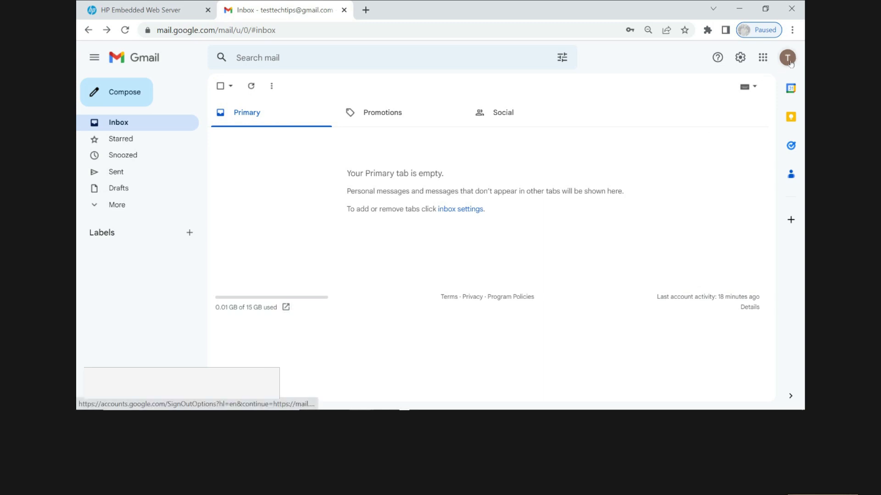
{"action": "left_click", "coordinate": [789, 61]}
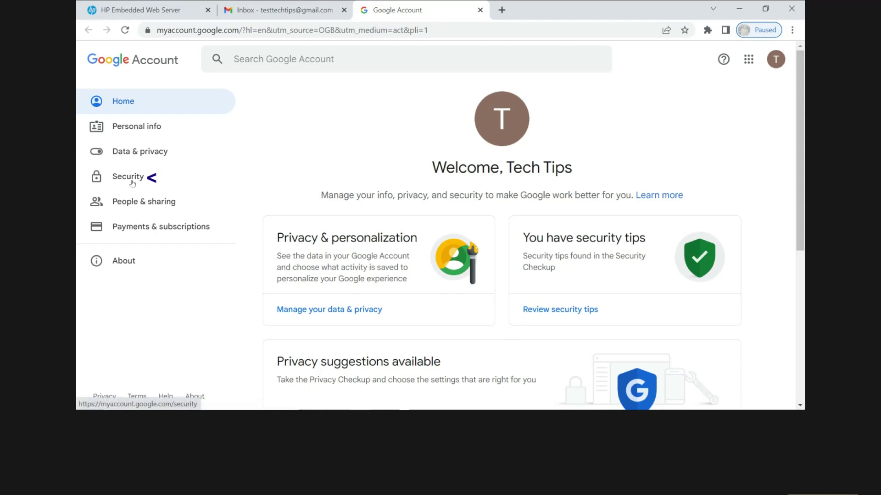
Open Google Account Security and scroll to the sign-in options showing 2-Step Verification off.
{"action": "left_click", "coordinate": [128, 178]}
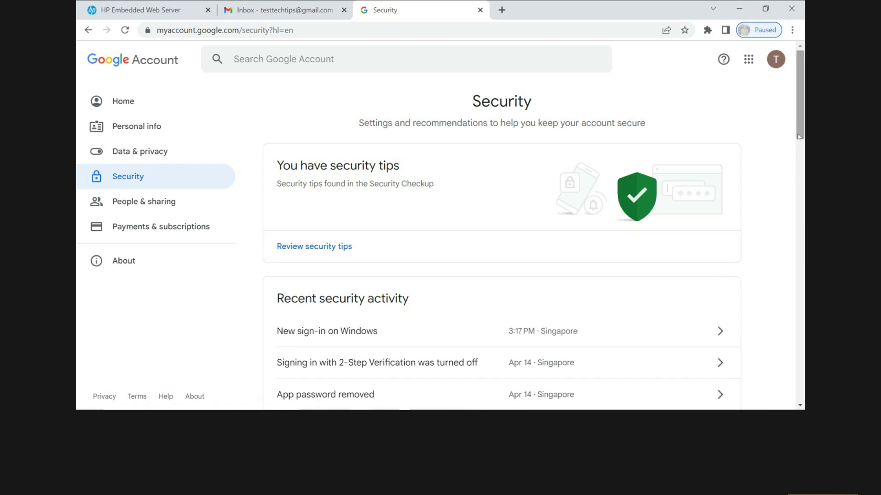
{"action": "left_click_drag", "start_coordinate": [798, 136], "coordinate": [799, 194]}
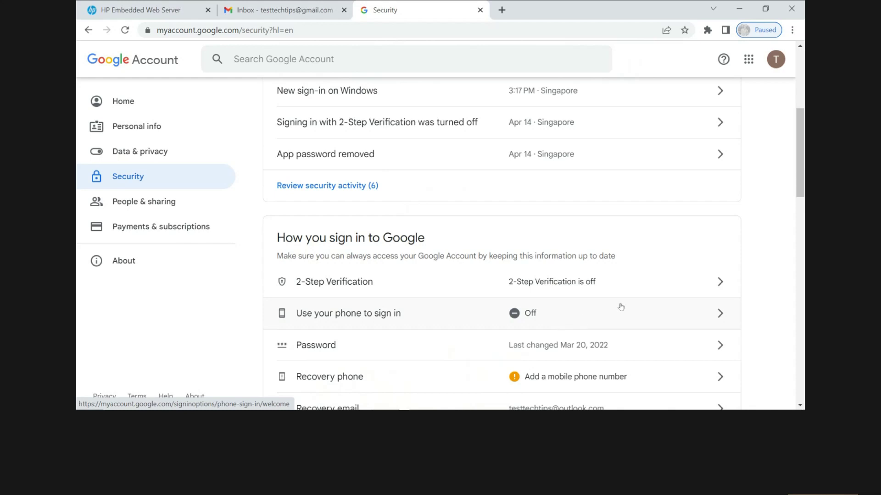
Start 2-Step Verification setup, accepting Google phone prompts as the second step.
{"action": "left_click", "coordinate": [726, 283]}
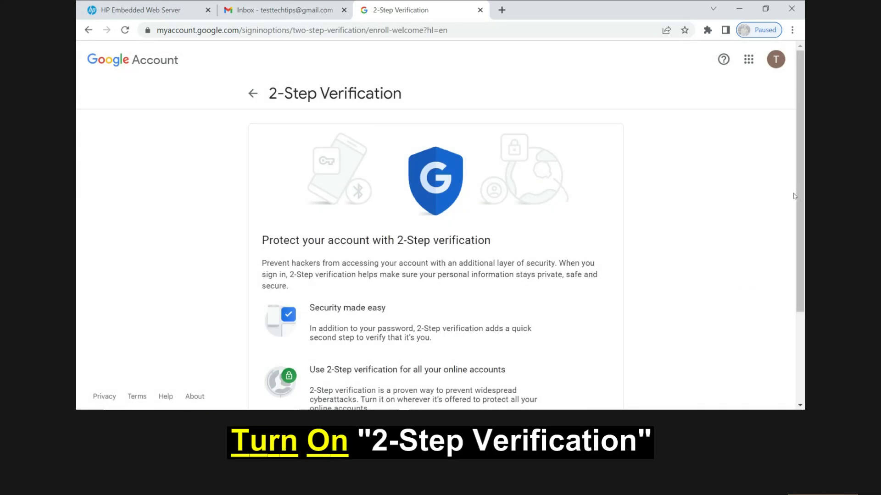
{"action": "left_click", "coordinate": [801, 206]}
{"action": "left_click_drag", "start_coordinate": [800, 207], "coordinate": [786, 304]}
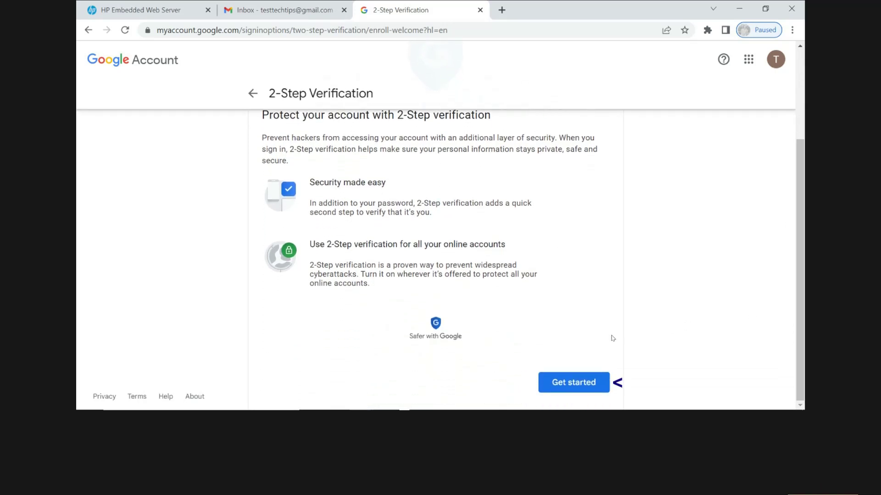
{"action": "left_click", "coordinate": [573, 391]}
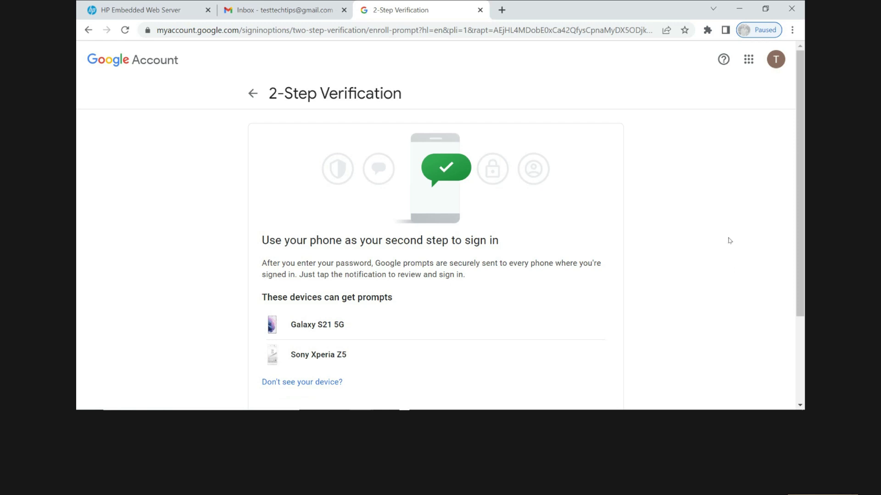
{"action": "left_click_drag", "start_coordinate": [800, 207], "coordinate": [795, 276]}
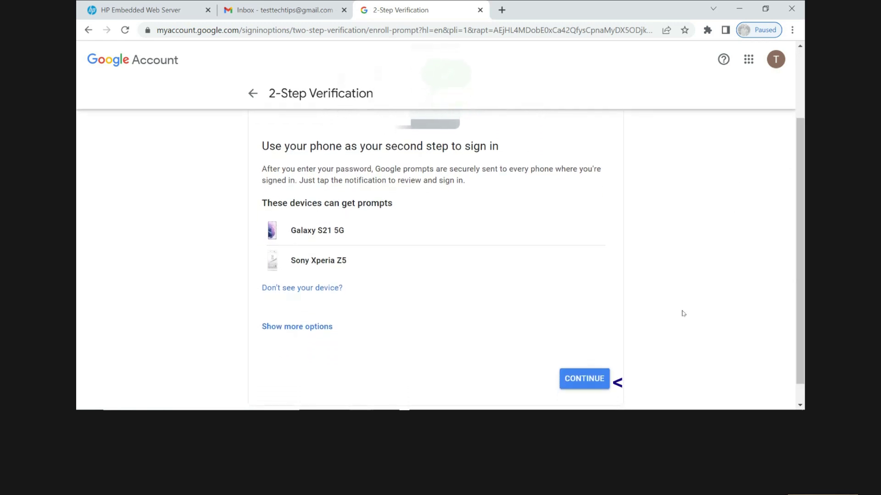
{"action": "left_click", "coordinate": [586, 379]}
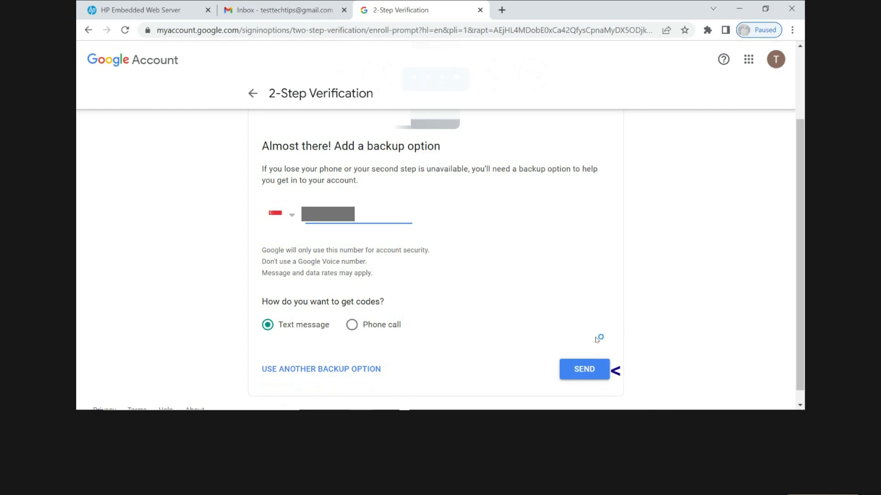
Verify the backup phone with the code received by text message.
{"action": "left_click", "coordinate": [582, 371]}
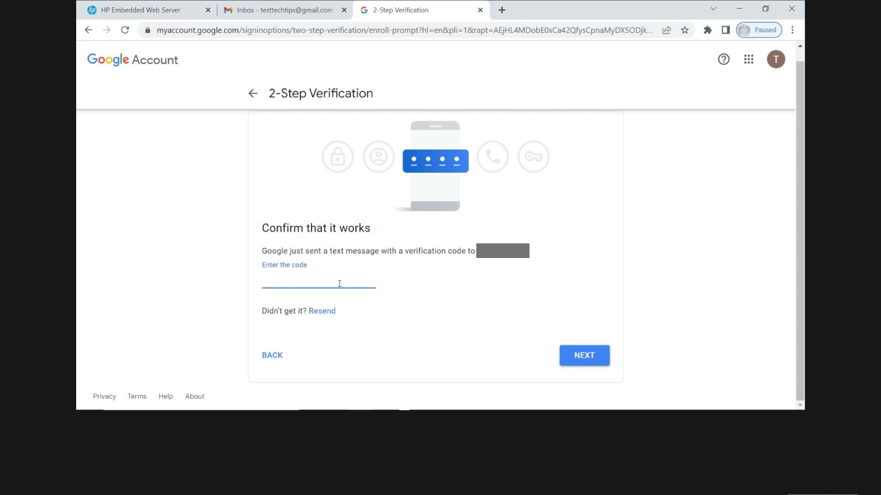
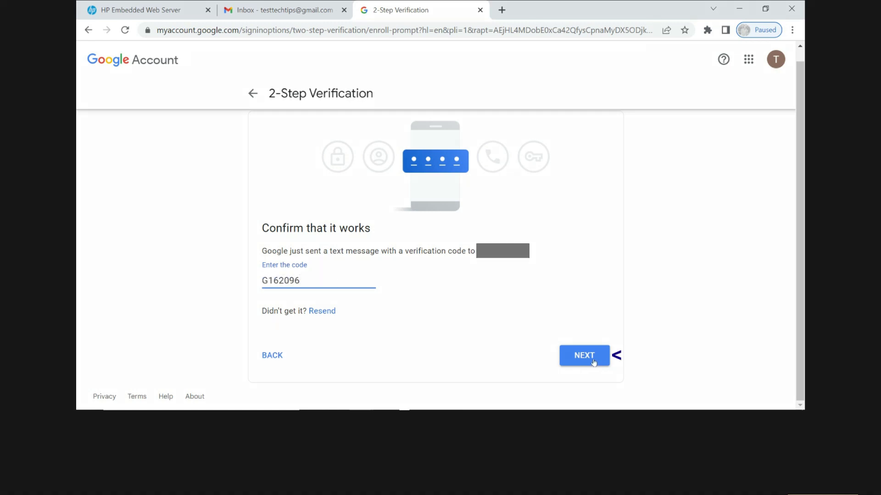
{"action": "left_click", "coordinate": [592, 361]}
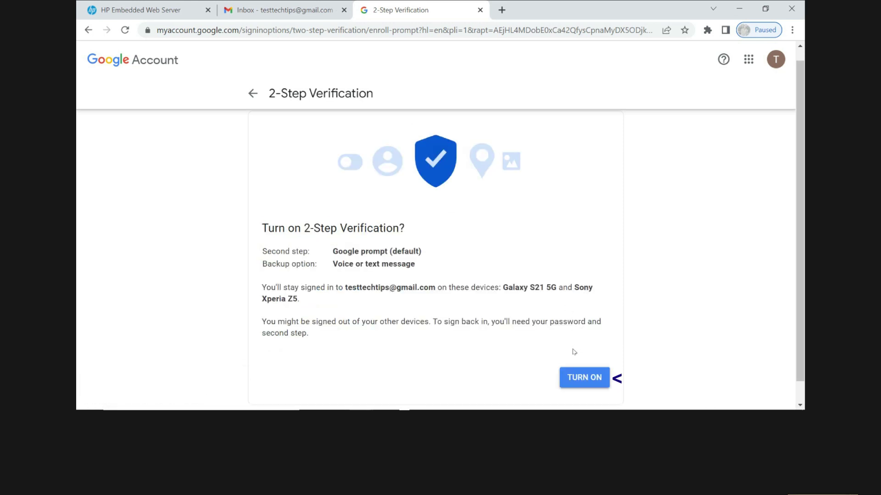
Turn on 2-Step Verification and go to the App passwords page.
{"action": "left_click", "coordinate": [583, 376]}
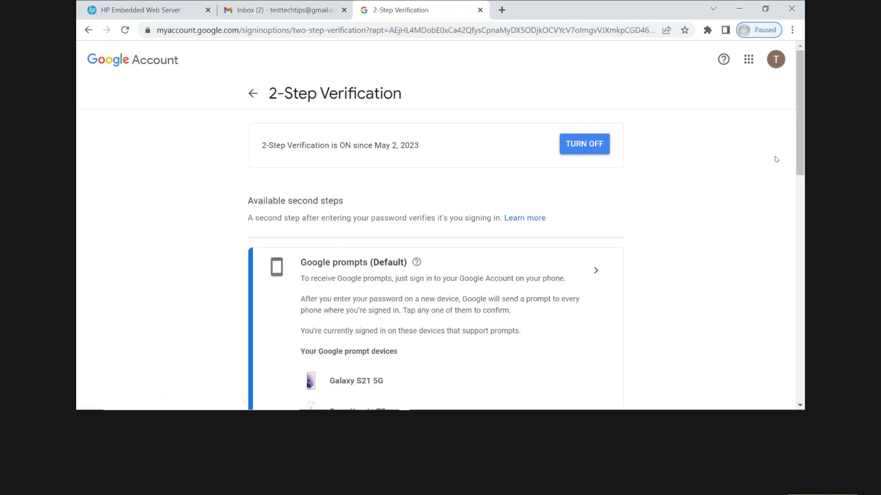
{"action": "left_click", "coordinate": [801, 168]}
{"action": "left_click_drag", "start_coordinate": [800, 168], "coordinate": [800, 400]}
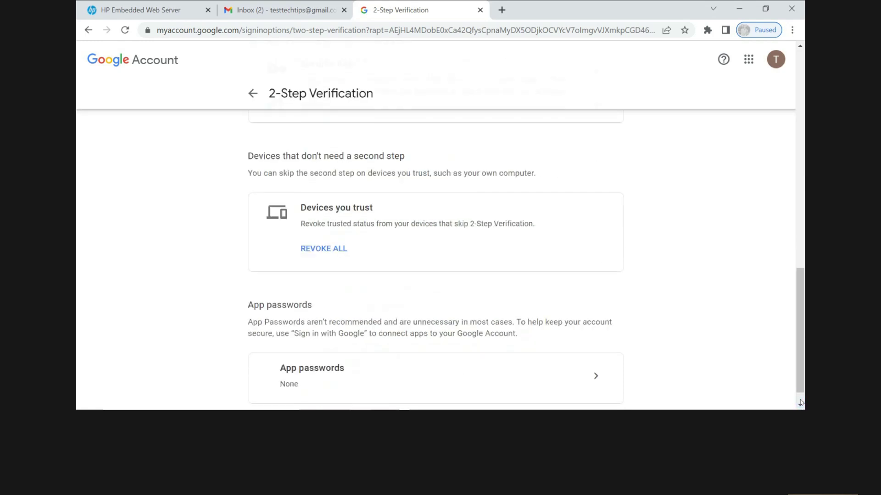
{"action": "left_click", "coordinate": [800, 403]}
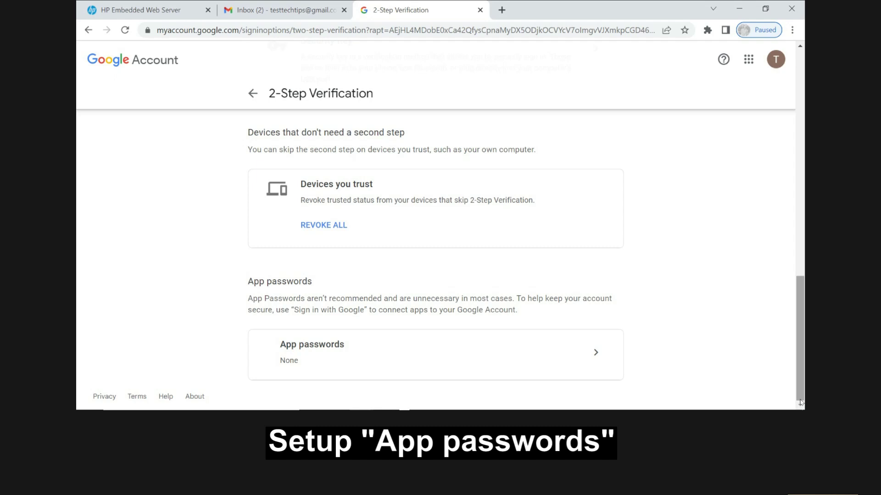
{"action": "left_click", "coordinate": [596, 353]}
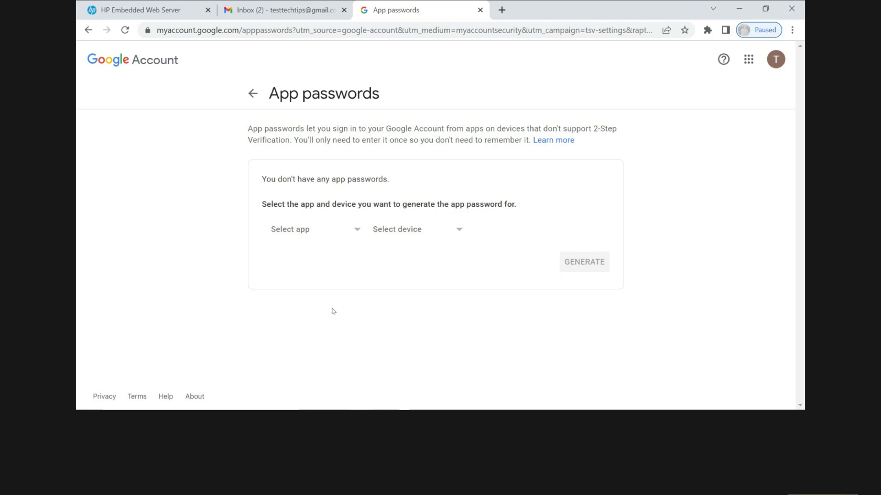
Generate an app password for Mail on custom device 'HP Color LaserJet MFP 4303'.
{"action": "left_click", "coordinate": [359, 230]}
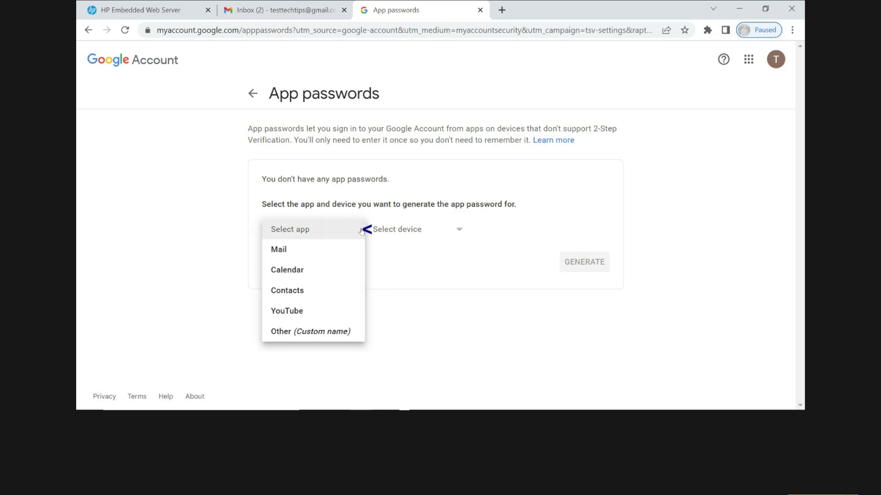
{"action": "left_click", "coordinate": [296, 251]}
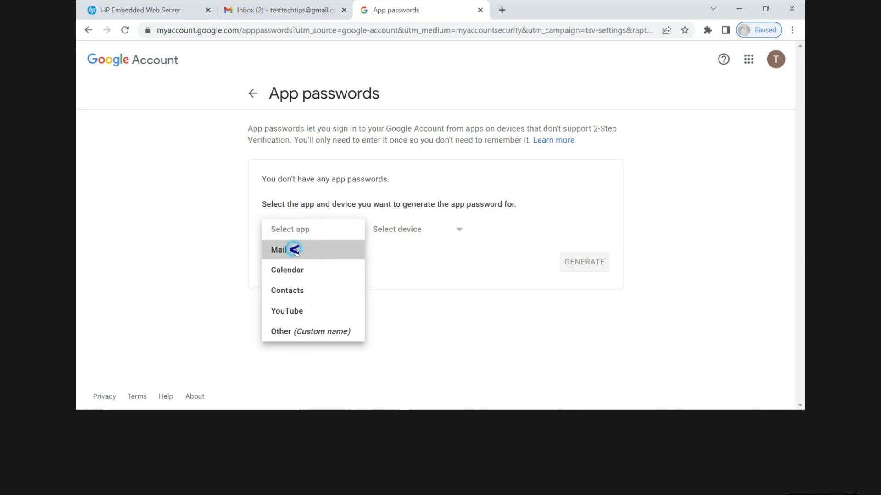
{"action": "left_click", "coordinate": [459, 232]}
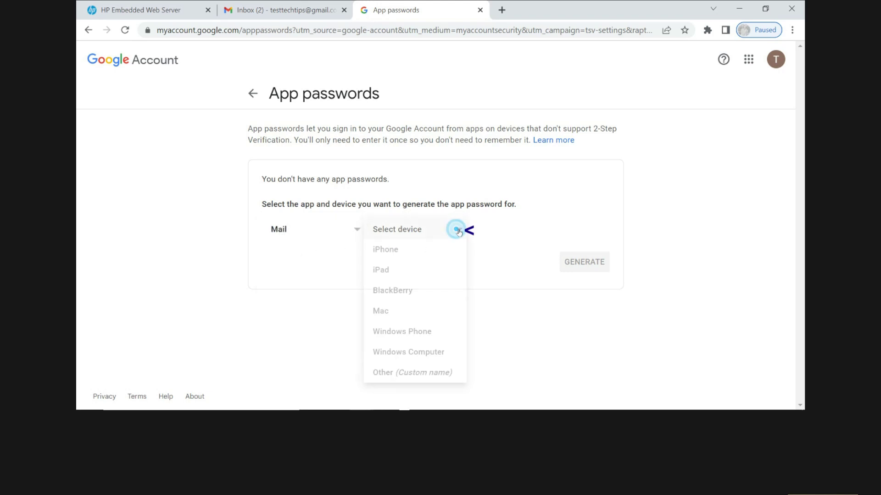
{"action": "left_click", "coordinate": [426, 374]}
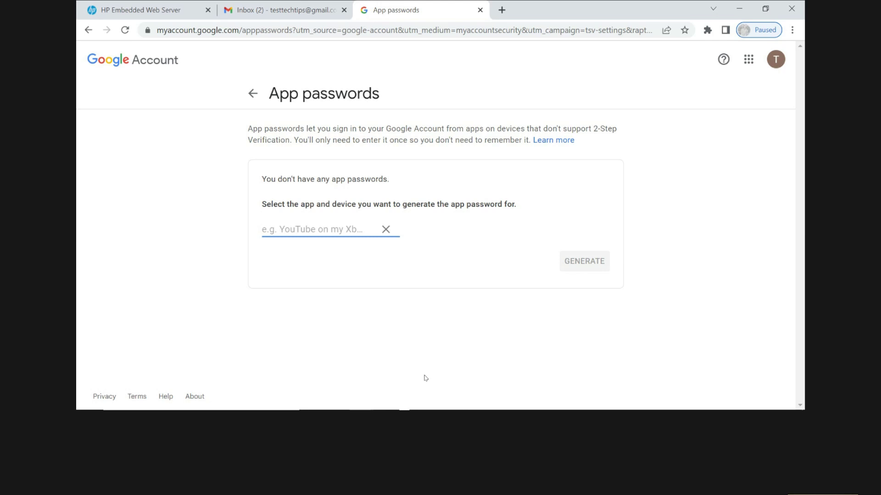
{"action": "type", "text": "HP Co"}
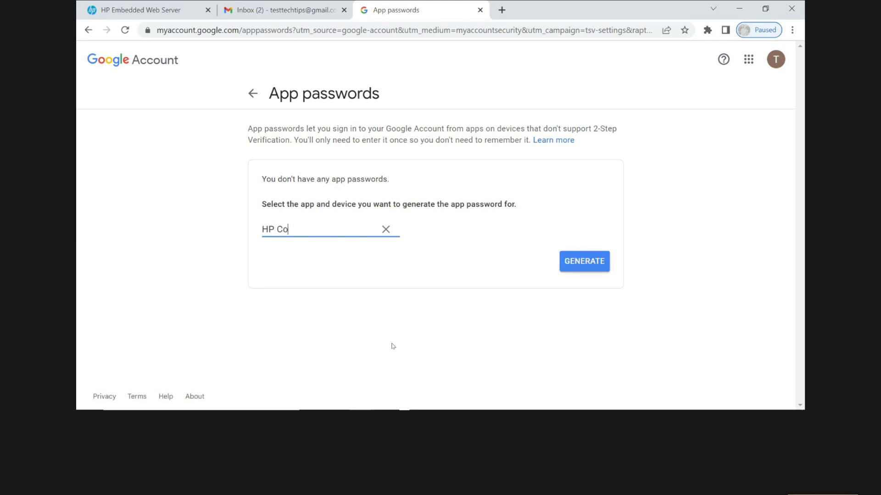
{"action": "type", "text": "lor LaserJet MFP 4303"}
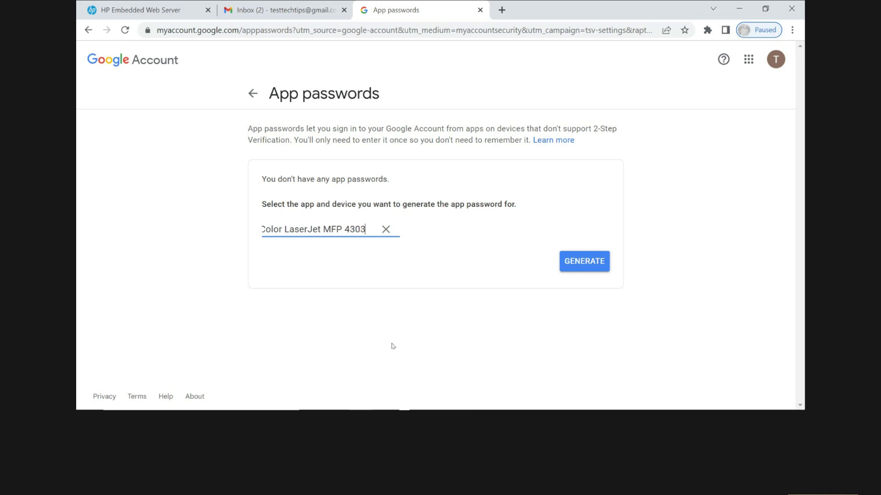
{"action": "left_click", "coordinate": [591, 261]}
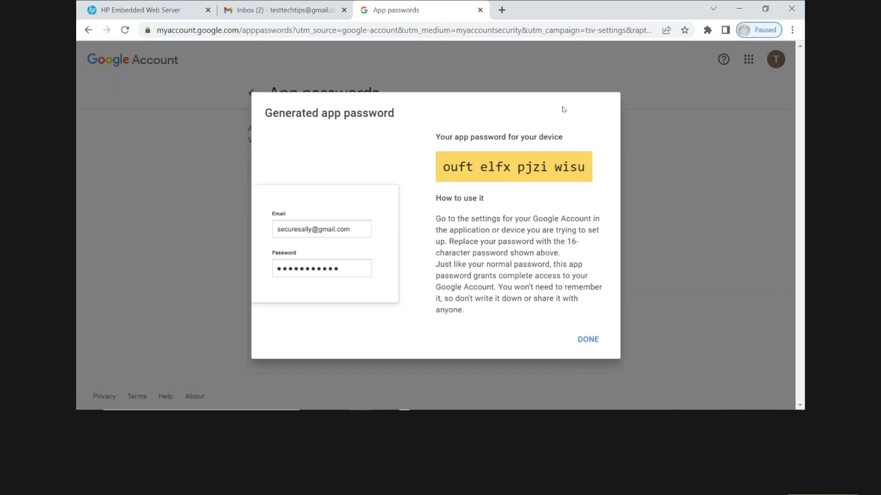
Copy the generated 16-character app password to the clipboard.
{"action": "triple_click", "coordinate": [575, 173]}
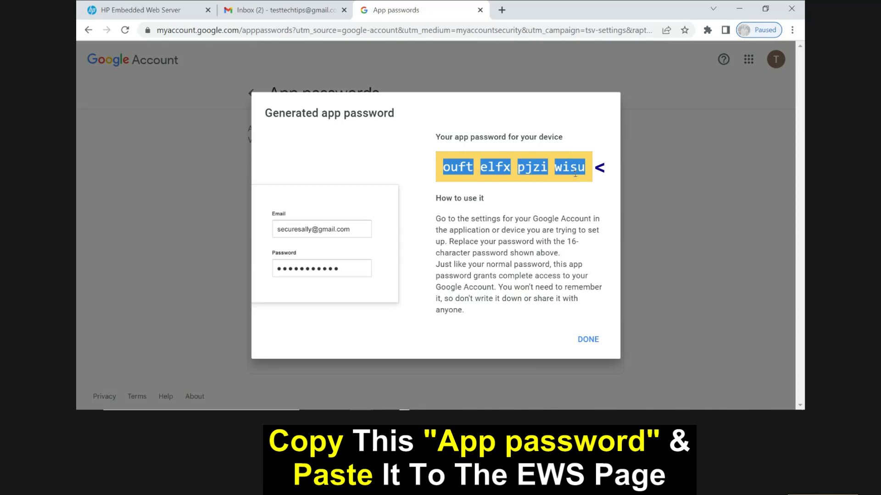
{"action": "right_click", "coordinate": [578, 173]}
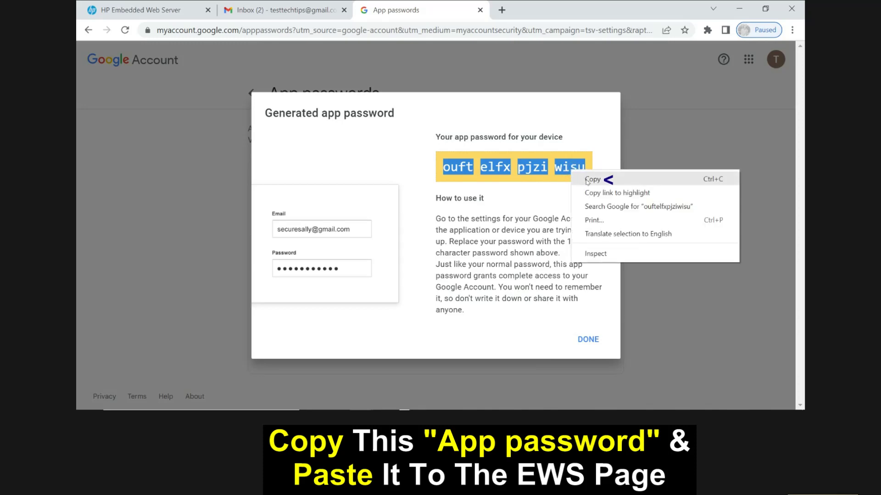
{"action": "left_click", "coordinate": [592, 180]}
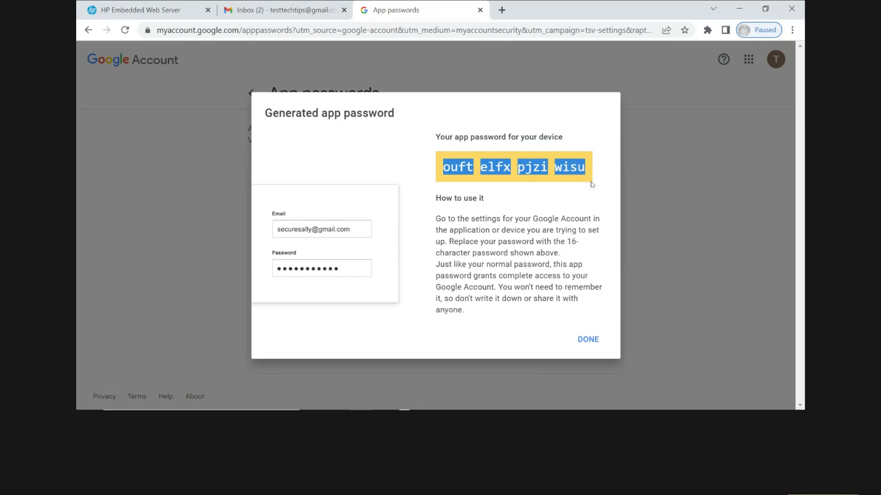
Paste the app password into the printer form's Password field and add the Scan to Gmail profile.
{"action": "left_click", "coordinate": [172, 8]}
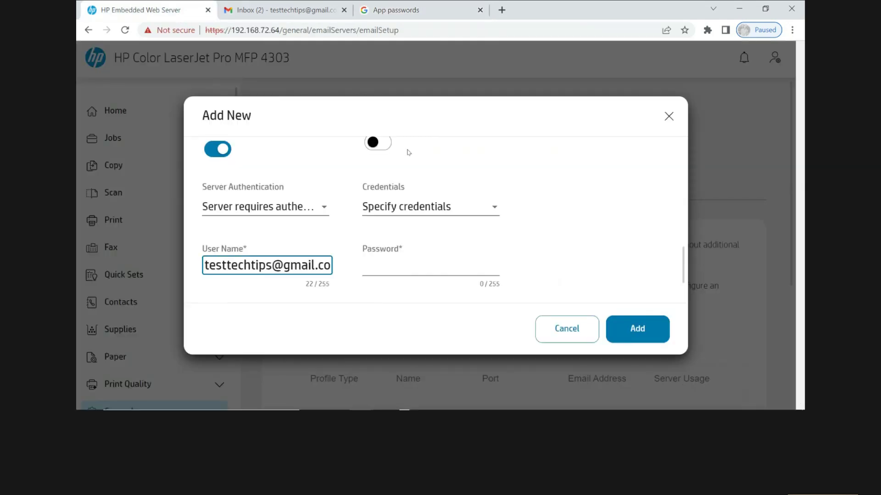
{"action": "left_click", "coordinate": [406, 272]}
{"action": "left_click", "coordinate": [404, 272]}
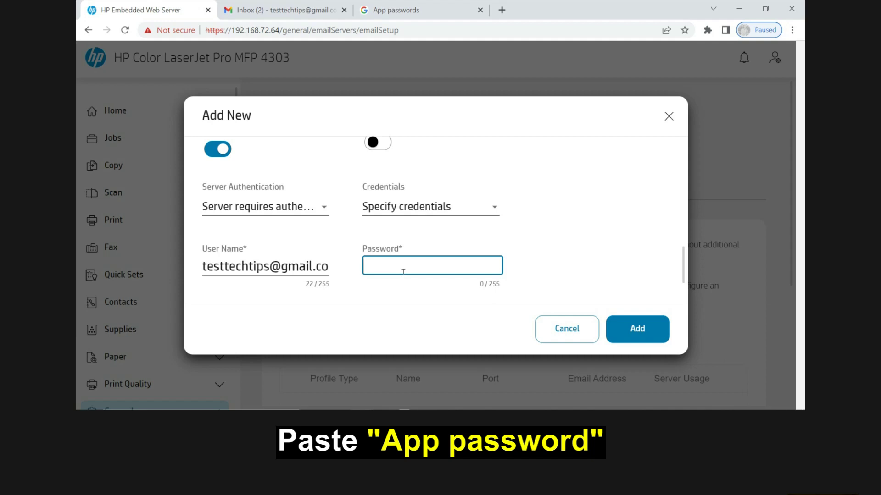
{"action": "key", "text": "ctrl+v"}
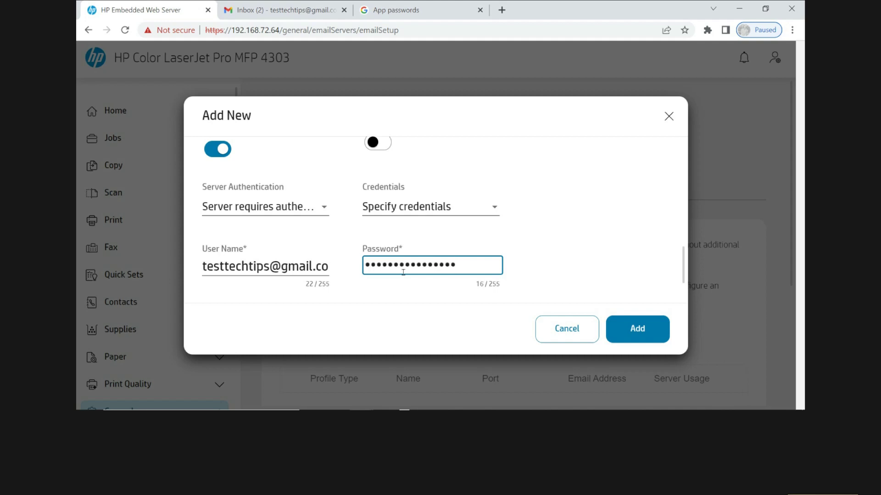
{"action": "left_click", "coordinate": [652, 337]}
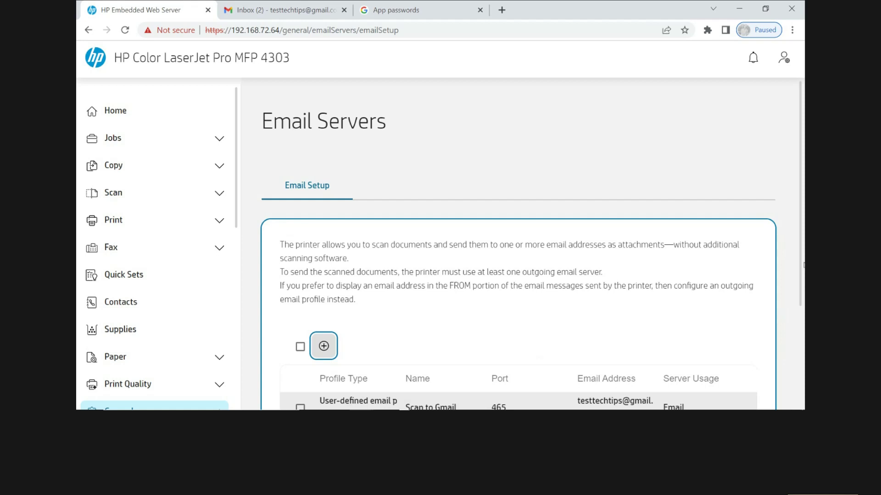
Select the Scan to Gmail profile and send an Email Server Test message through it.
{"action": "scroll", "coordinate": [798, 360], "scroll_direction": "down", "scroll_amount": 3}
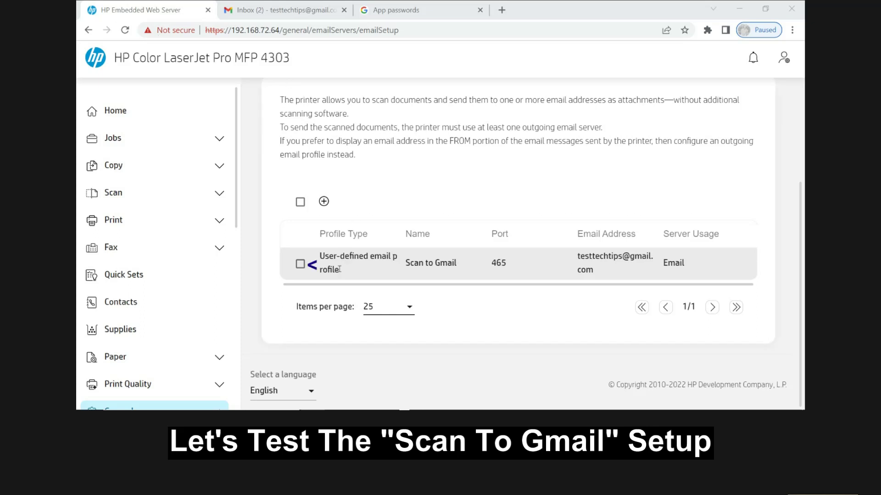
{"action": "left_click", "coordinate": [299, 264]}
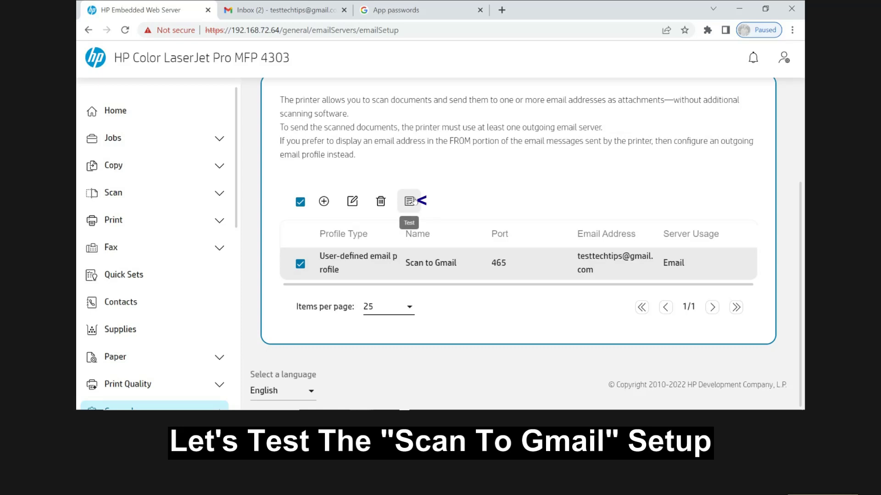
{"action": "left_click", "coordinate": [414, 201]}
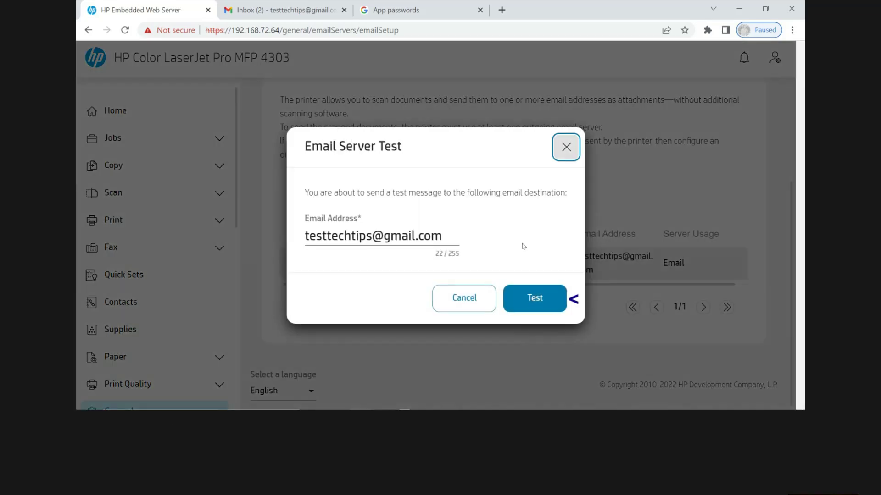
{"action": "left_click", "coordinate": [544, 297]}
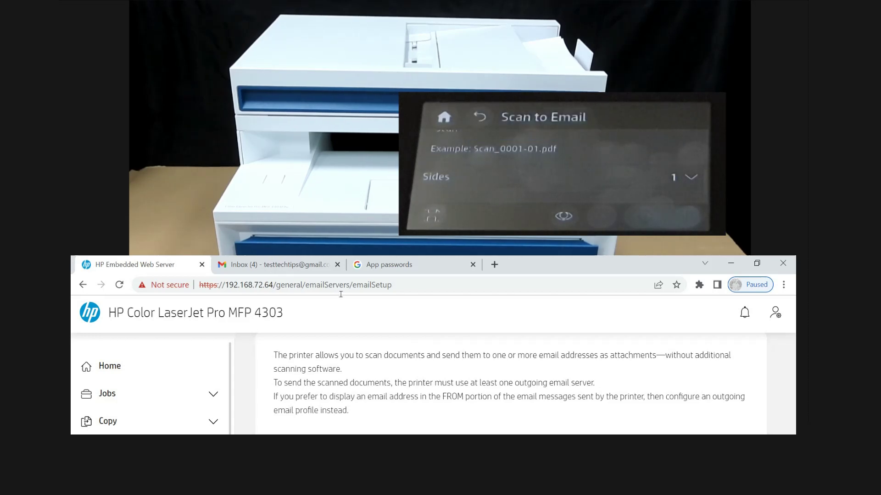
In Gmail, preview the test message's scan.pdf attachment and scroll through its four scanned pages.
{"action": "left_click", "coordinate": [308, 265]}
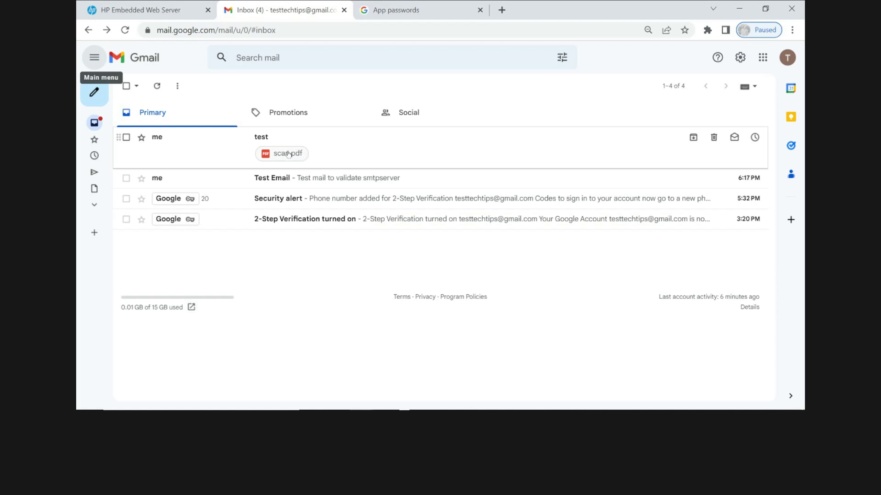
{"action": "left_click", "coordinate": [288, 154]}
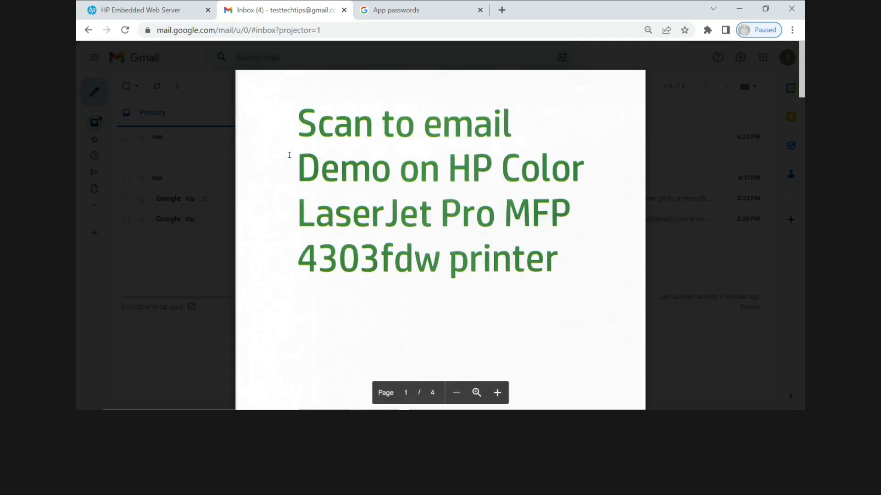
{"action": "scroll", "coordinate": [646, 212], "scroll_direction": "down", "scroll_amount": 3}
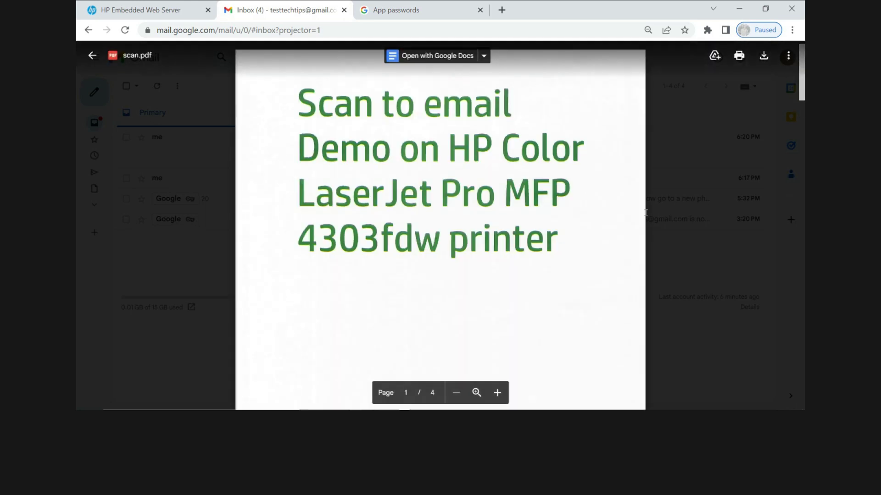
{"action": "scroll", "coordinate": [646, 213], "scroll_direction": "down", "scroll_amount": 5}
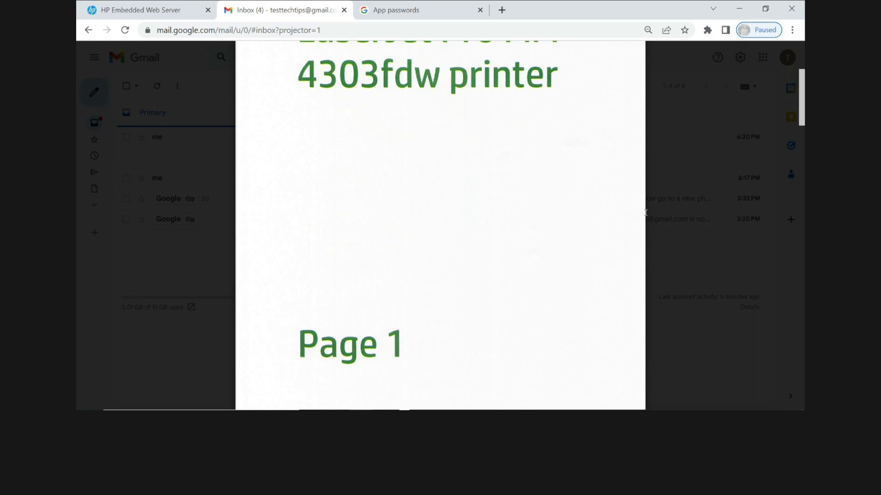
{"action": "scroll", "coordinate": [645, 213], "scroll_direction": "down", "scroll_amount": 6}
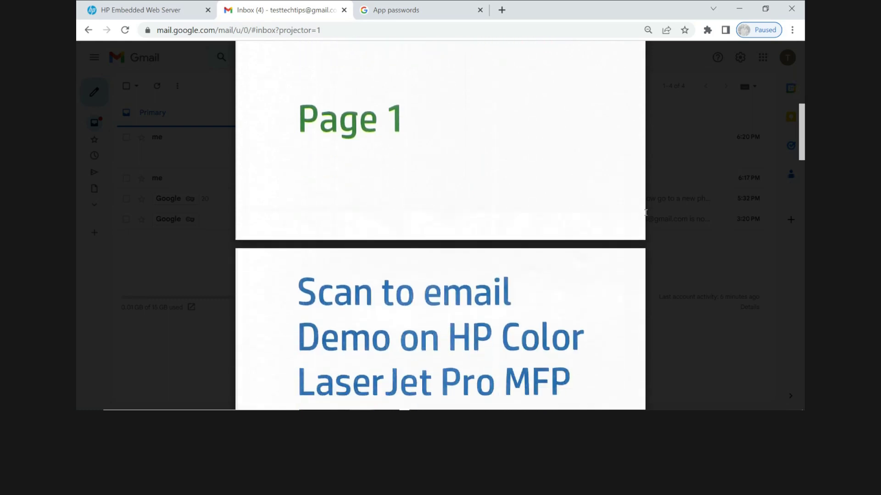
{"action": "scroll", "coordinate": [646, 212], "scroll_direction": "down", "scroll_amount": 7}
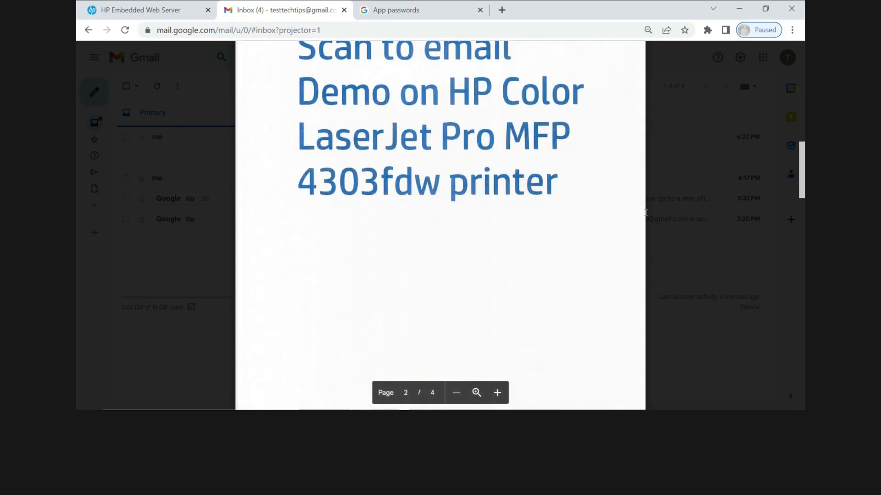
{"action": "scroll", "coordinate": [646, 212], "scroll_direction": "down", "scroll_amount": 8}
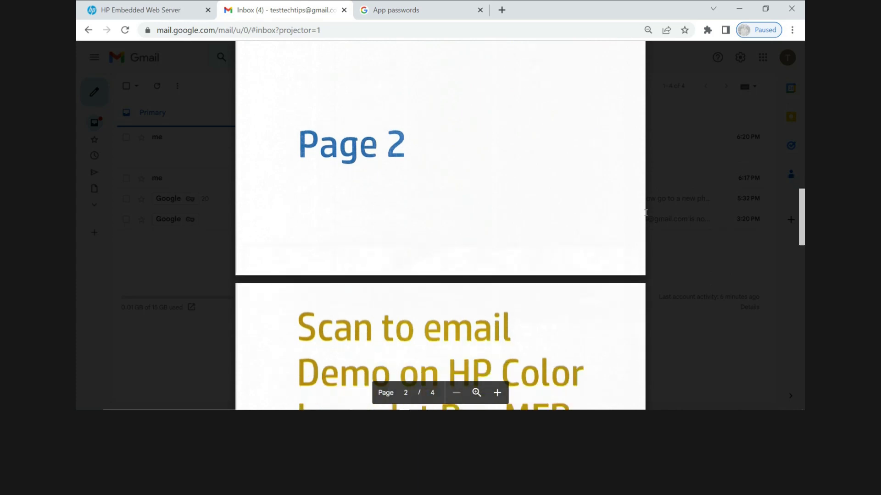